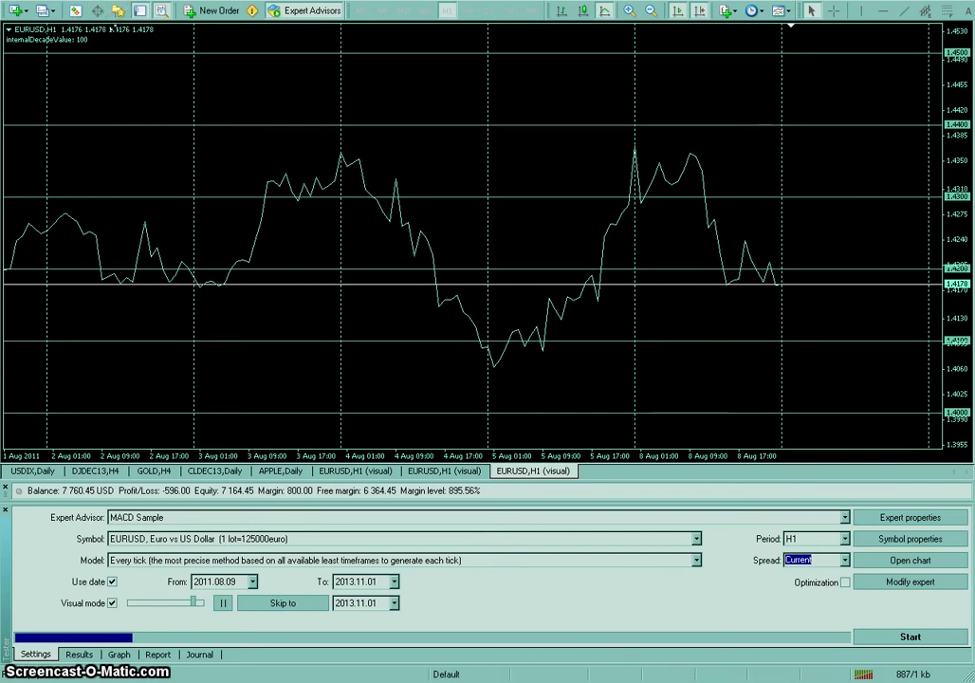
Step: Bring up the Insert menu with Alt+I and move across to the View menu
key("alt+i")
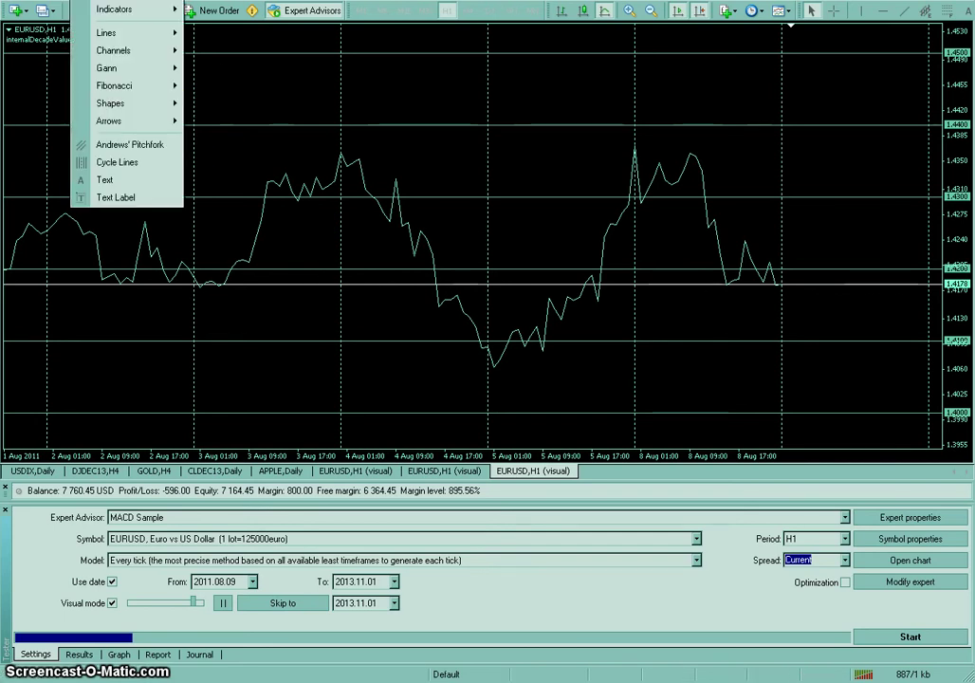
key("Left")
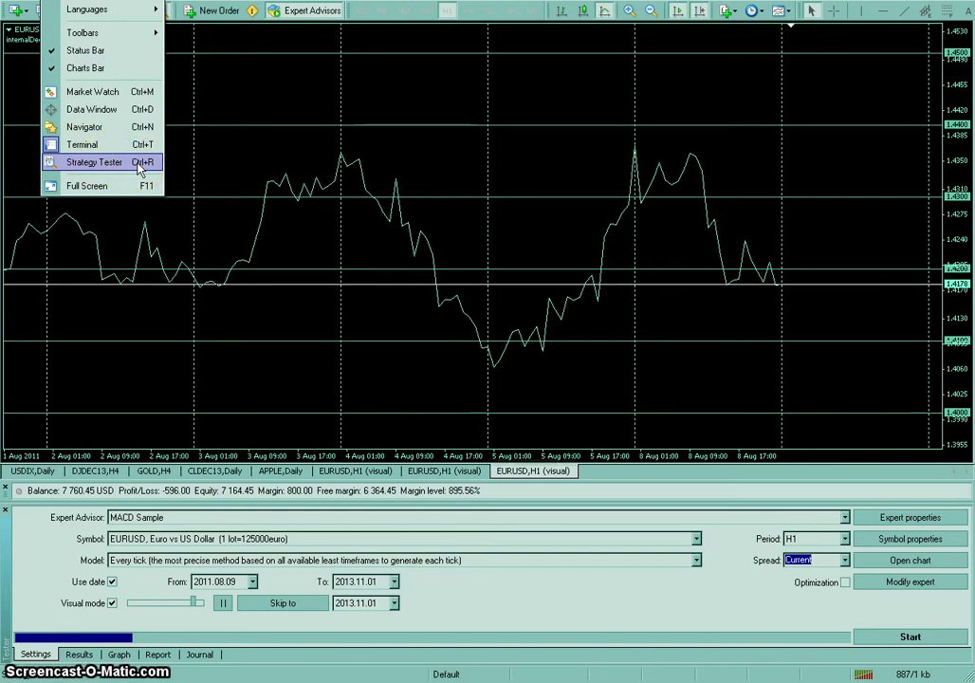
Step: Close the menus and choose MACD Sample as the Expert Advisor in the Strategy Tester
left_click(196, 166)
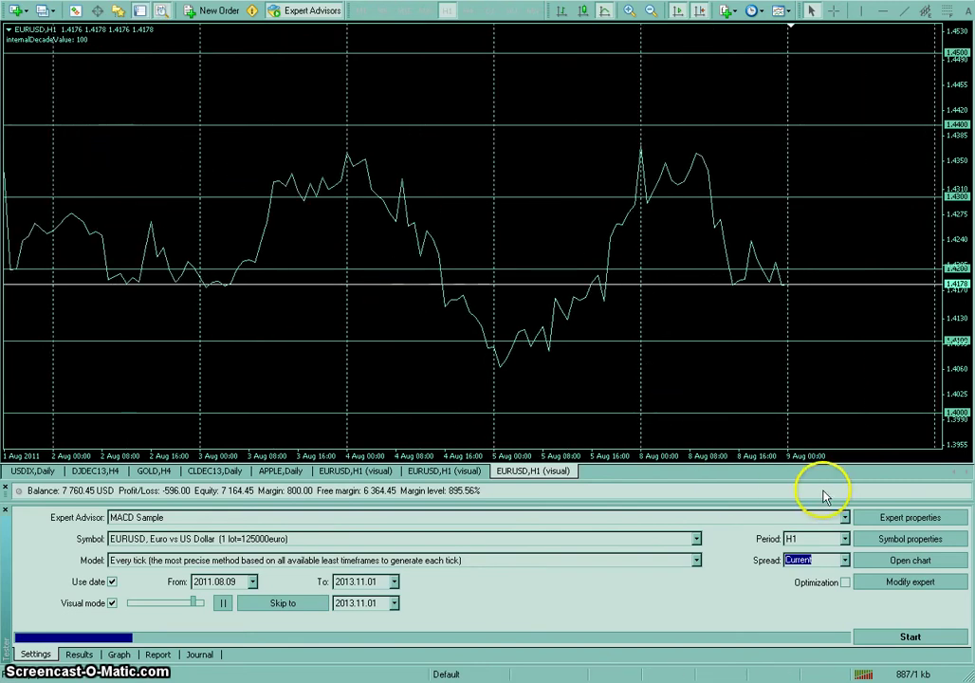
left_click(844, 518)
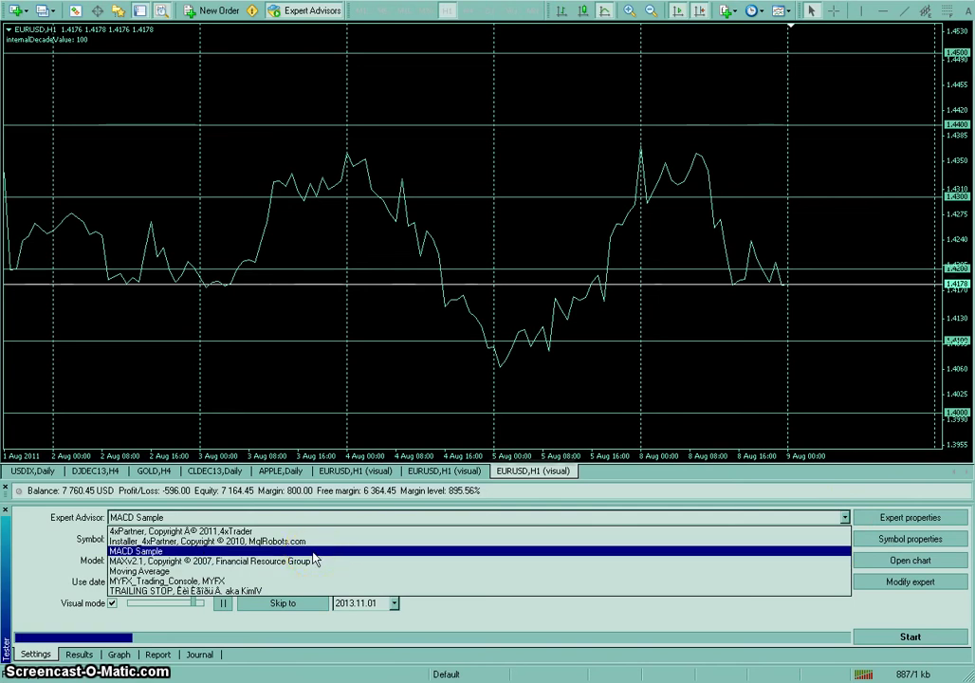
left_click(510, 550)
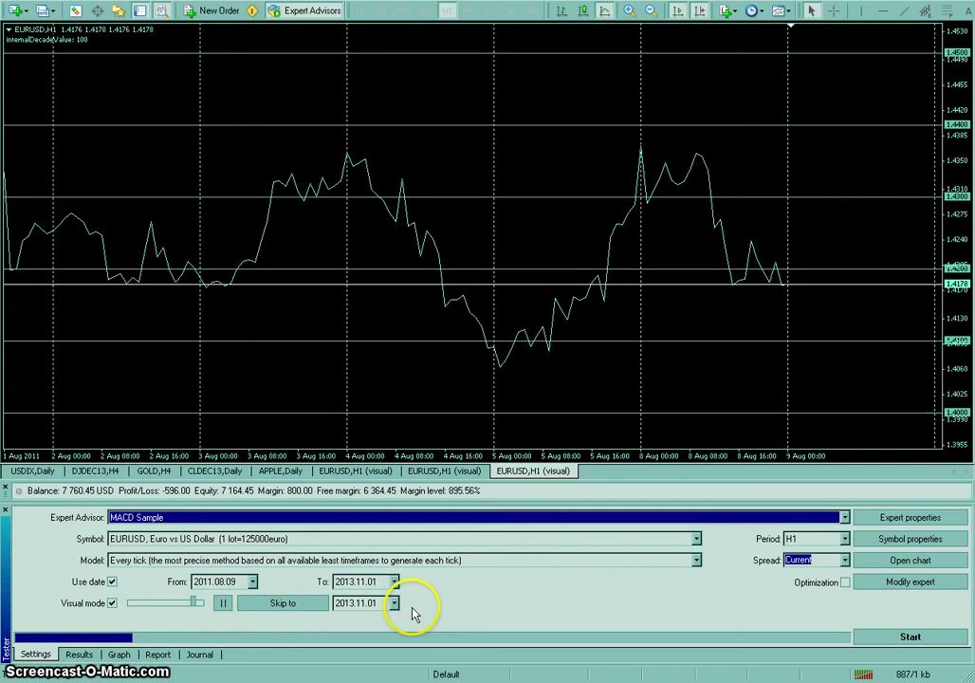
Step: Start the MACD Sample visual backtest and let it run to the 9 Aug 2011 bars
left_click(875, 643)
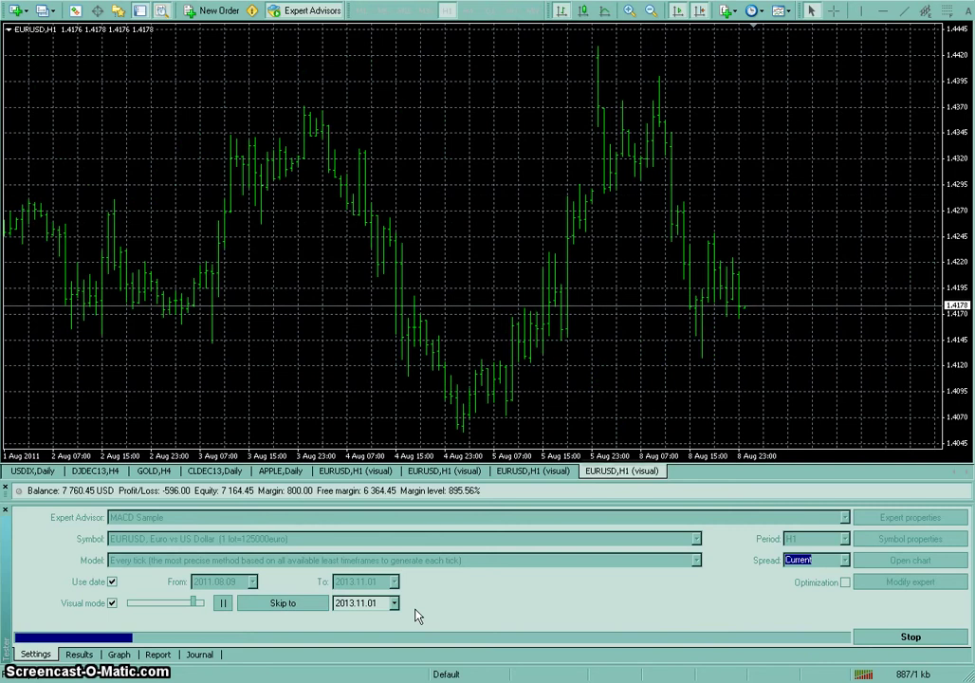
left_click(398, 605)
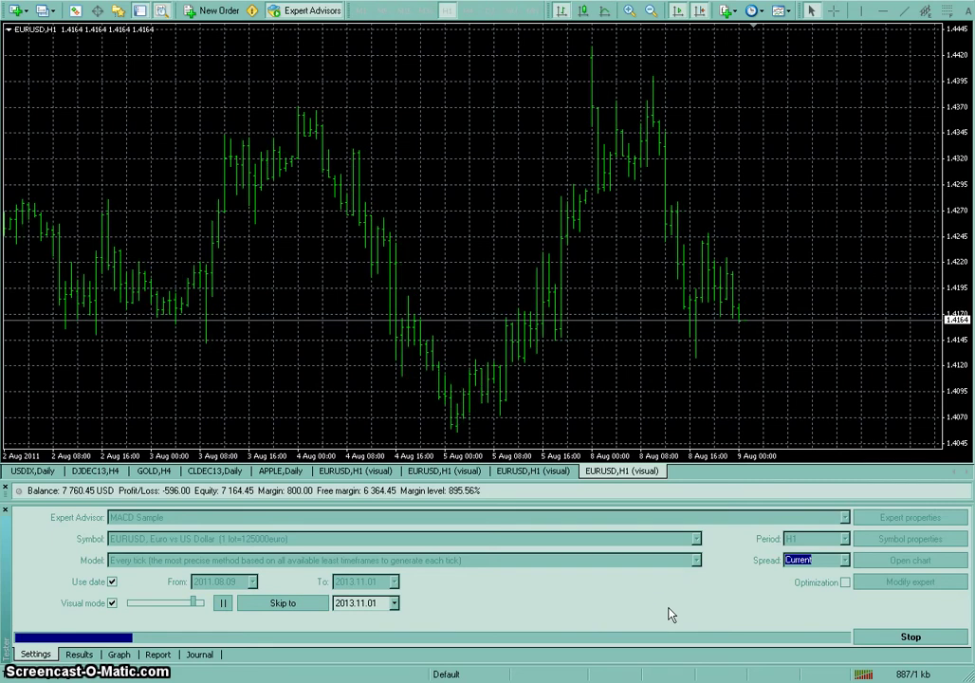
Step: Apply the saved chart template '1' to the backtest chart from its context menu
right_click(464, 180)
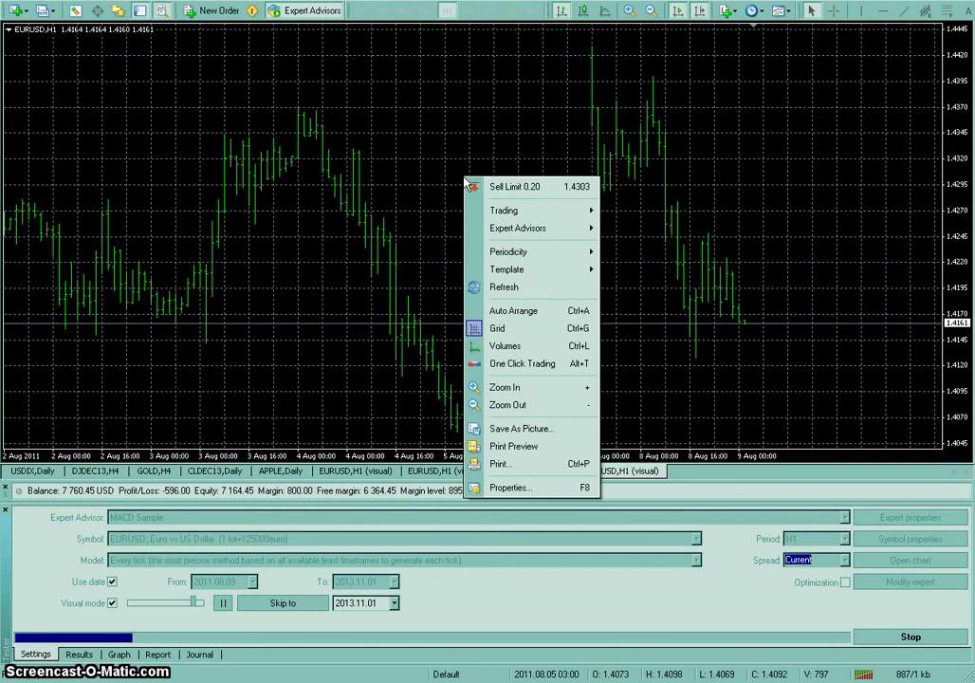
left_click(436, 244)
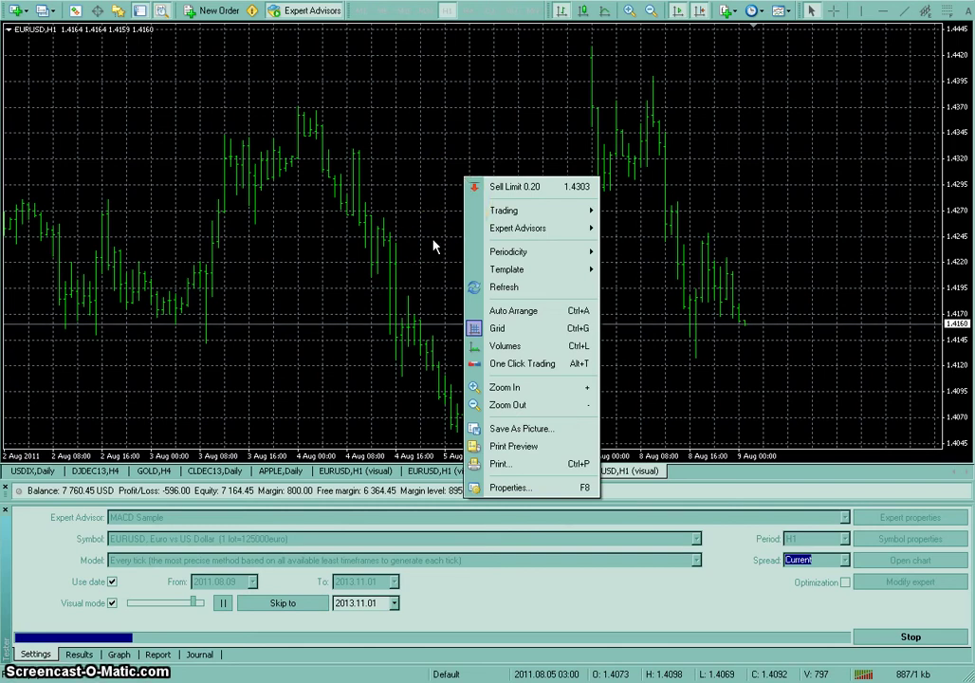
left_click(537, 267)
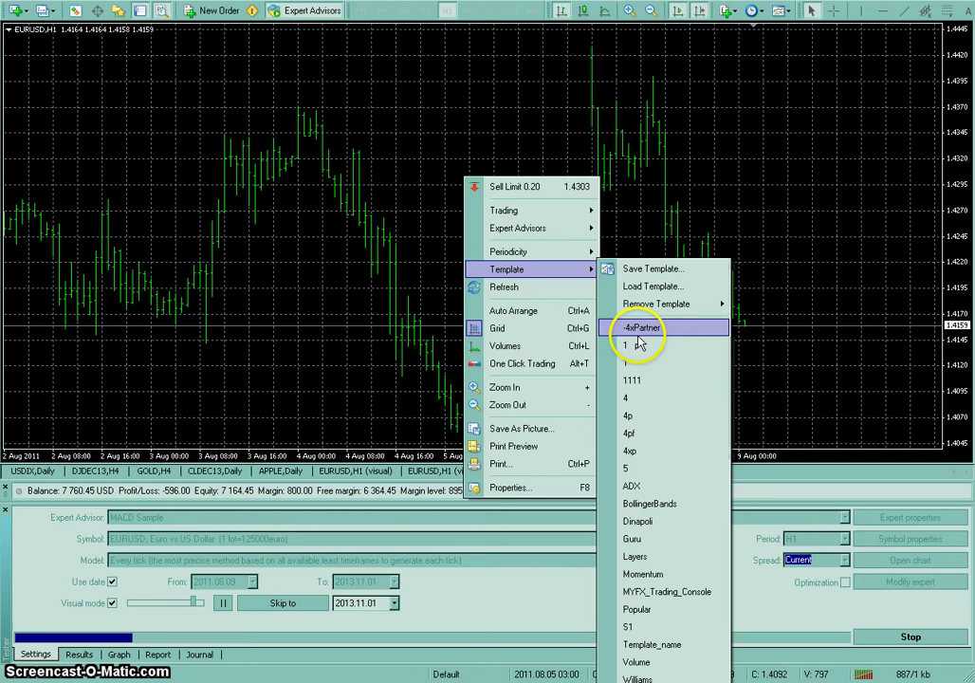
left_click(638, 361)
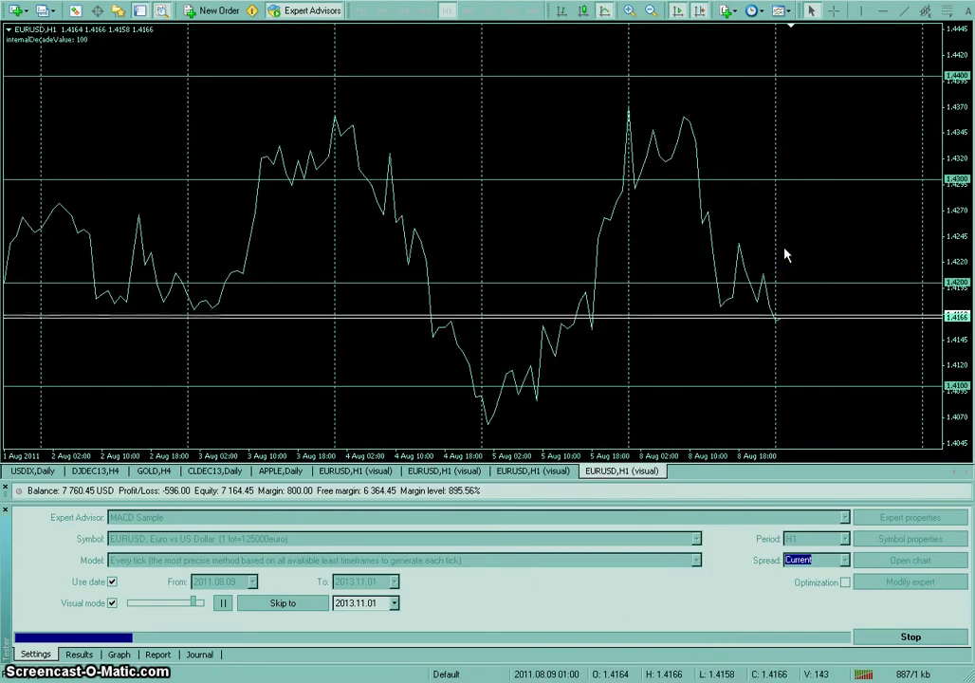
Step: Compress the price scale, switch to candlesticks, and place a horizontal line at 1.4123
left_click_drag(960, 143, 956, 159)
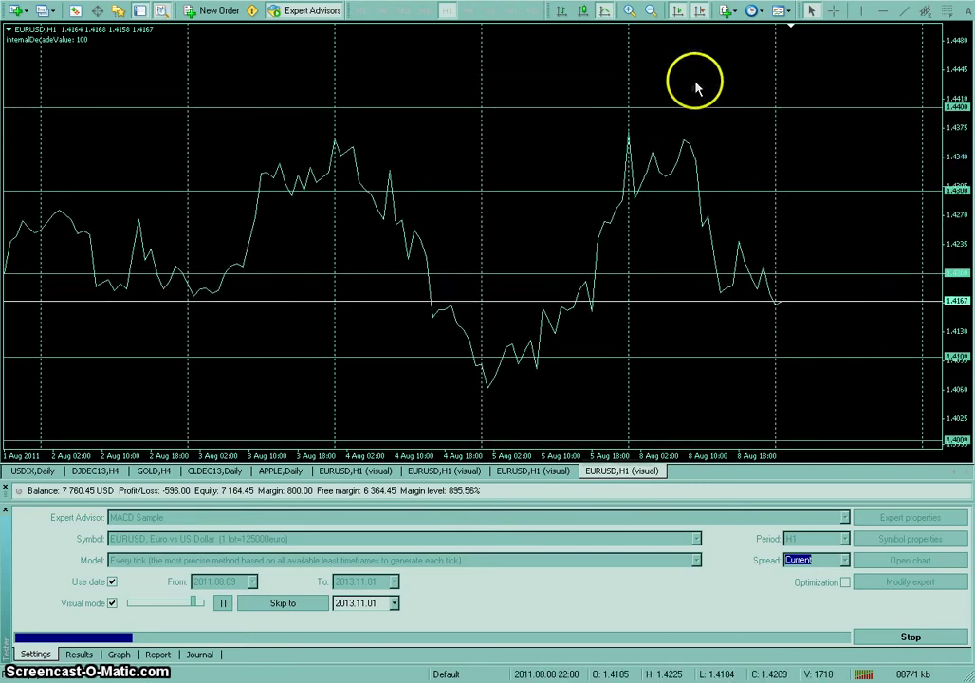
left_click(584, 14)
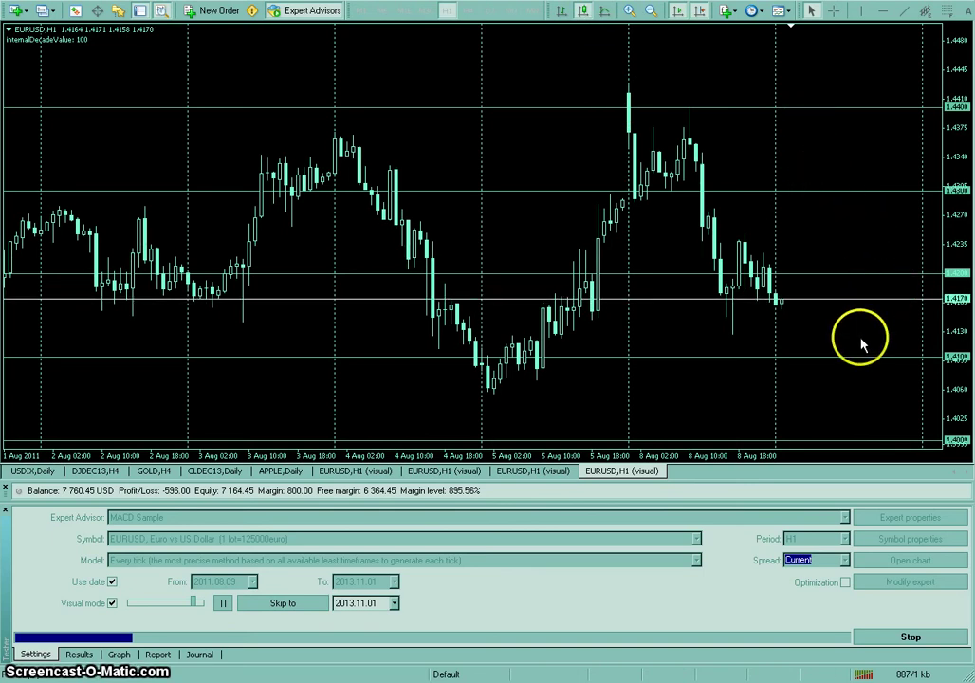
left_click(882, 11)
left_click(754, 331)
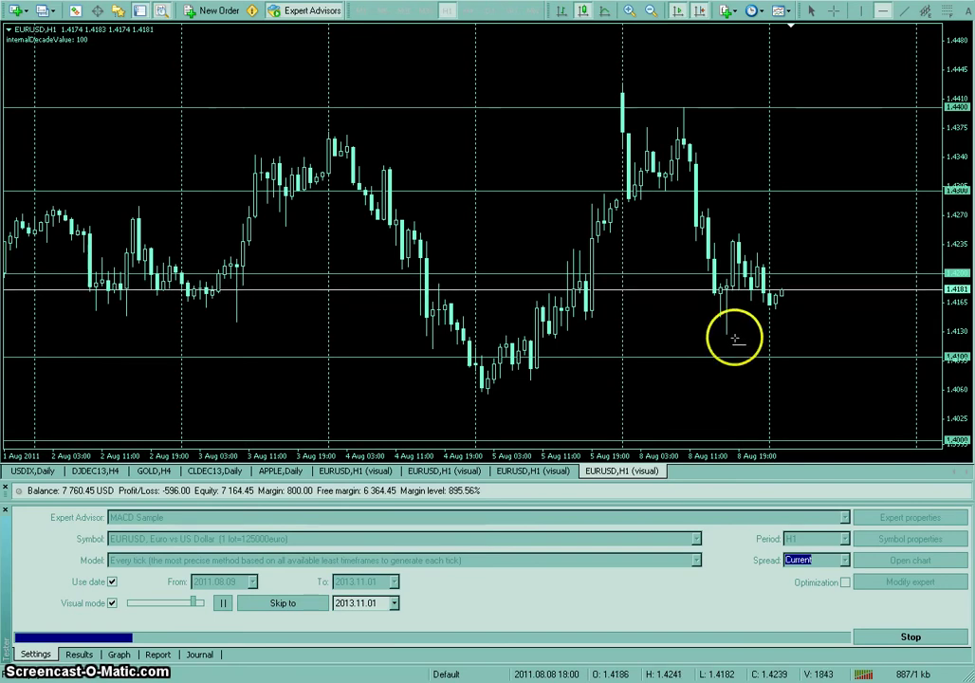
left_click(741, 336)
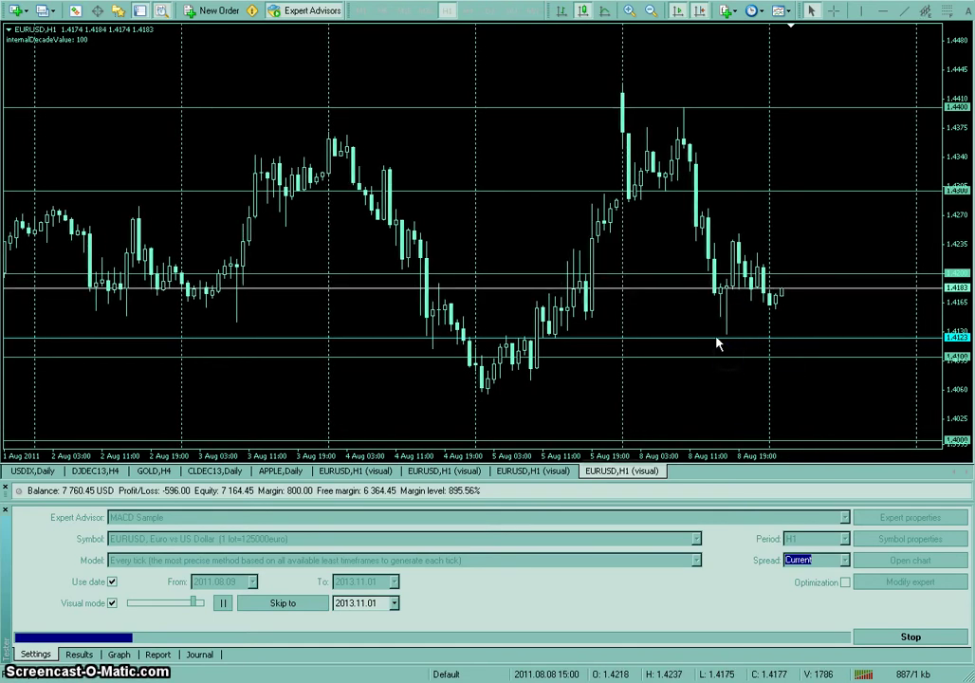
left_click(782, 126)
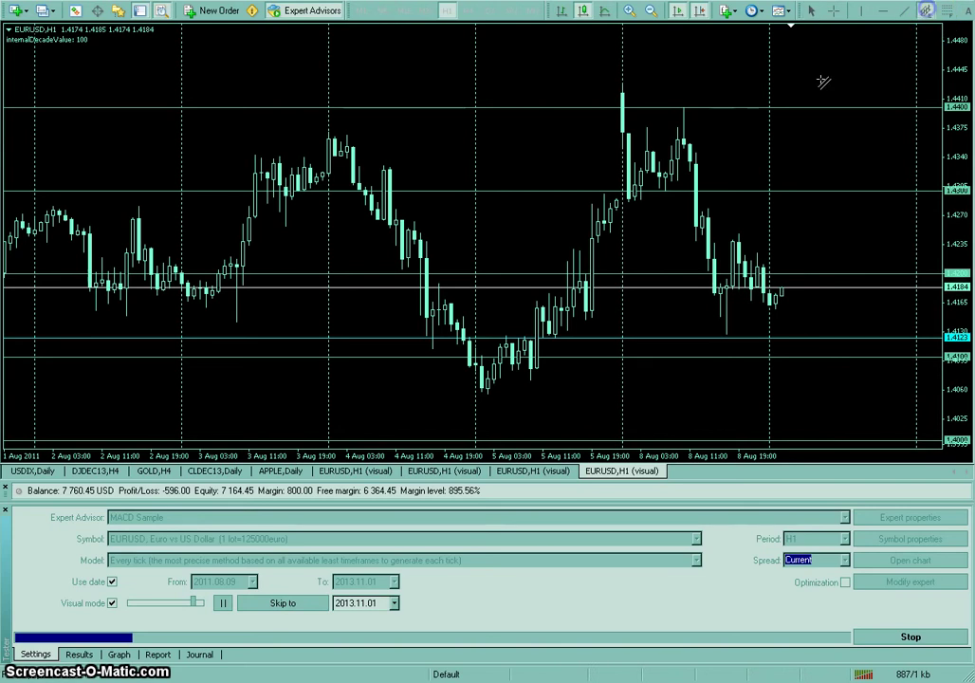
Step: Draw falling channels from the 8 Aug and 3 Aug highs, then drag the 1.4123 level to 1.4035
mouse_move(684, 85)
left_mouse_down()
mouse_move(733, 197)
mouse_move(684, 190)
mouse_move(654, 210)
left_mouse_up()
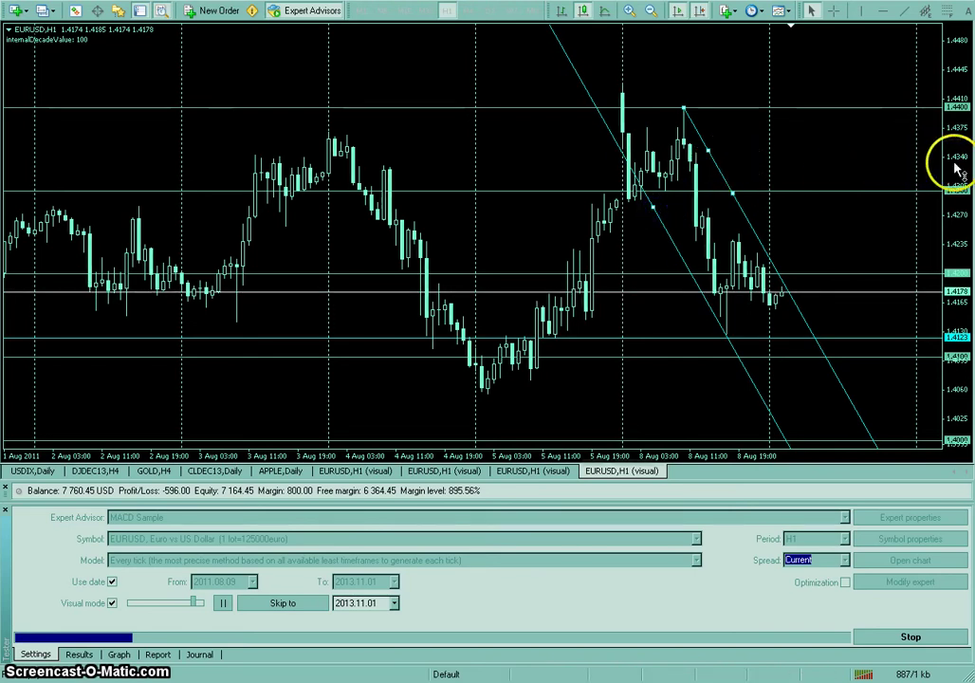
left_click_drag(955, 168, 955, 191)
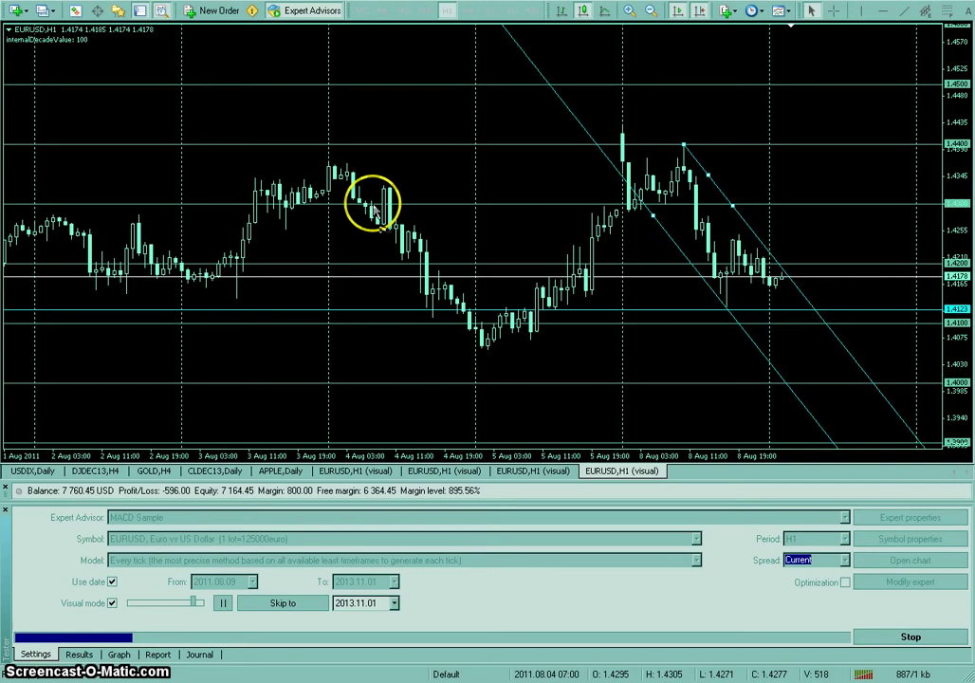
left_click(921, 12)
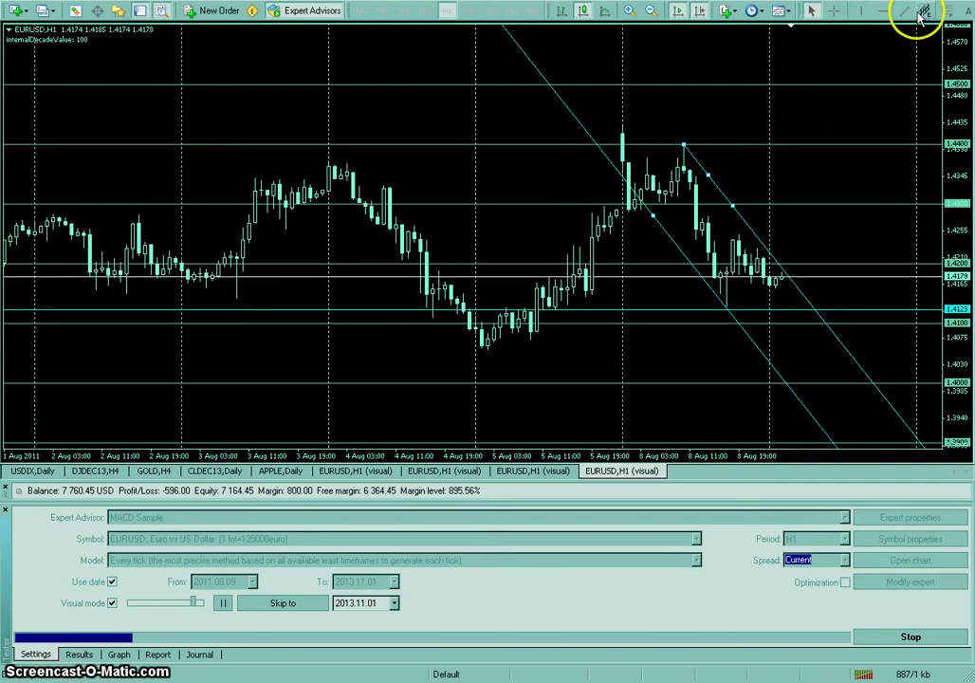
left_click_drag(353, 163, 420, 242)
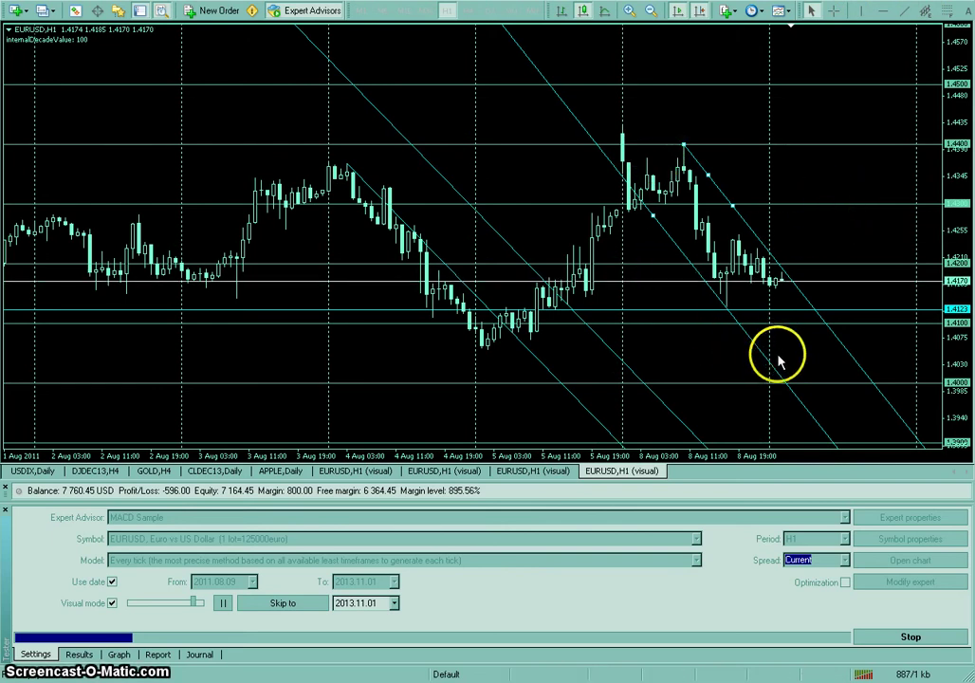
left_click(764, 309)
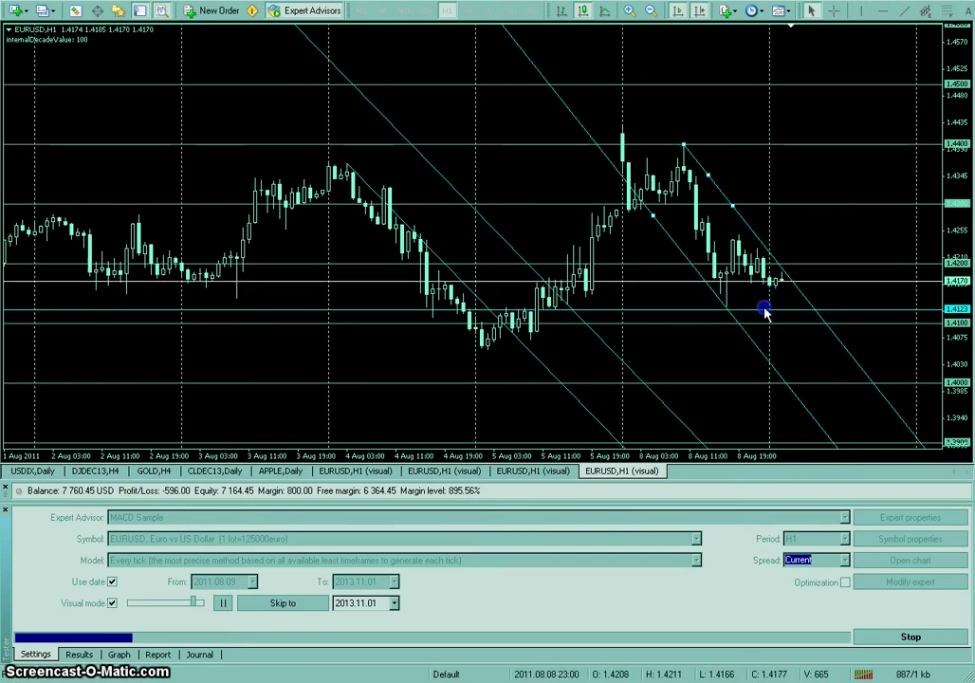
left_click_drag(761, 309, 732, 362)
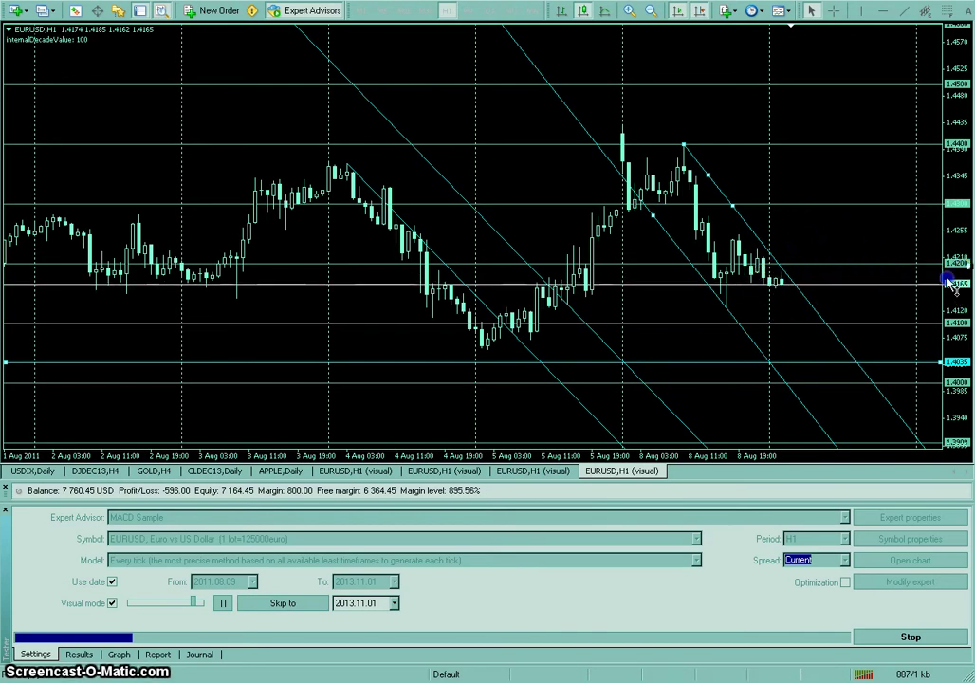
Step: Stretch the price scale and add horizontal levels at 1.4225 and 1.4158, selecting the 1.4158 line
left_click_drag(949, 282, 870, 250)
left_click(770, 336)
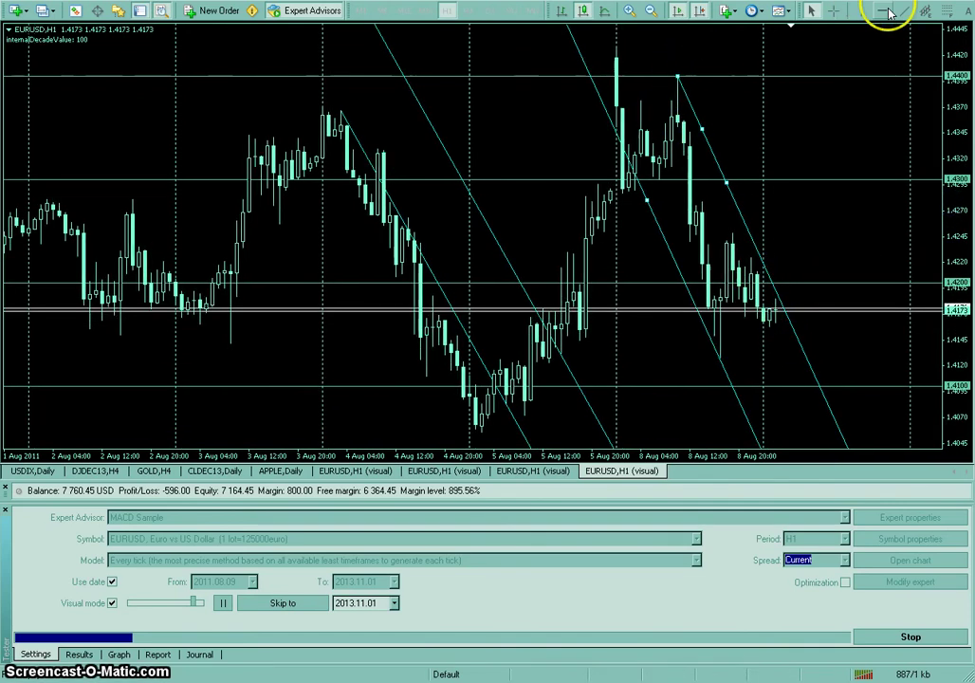
left_click(765, 258)
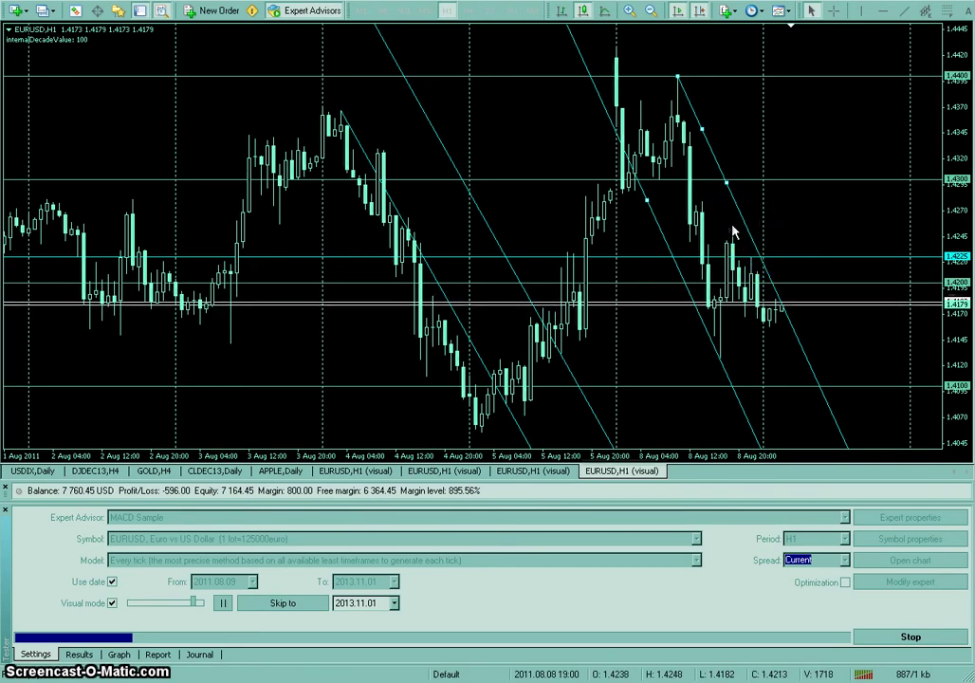
left_click(883, 18)
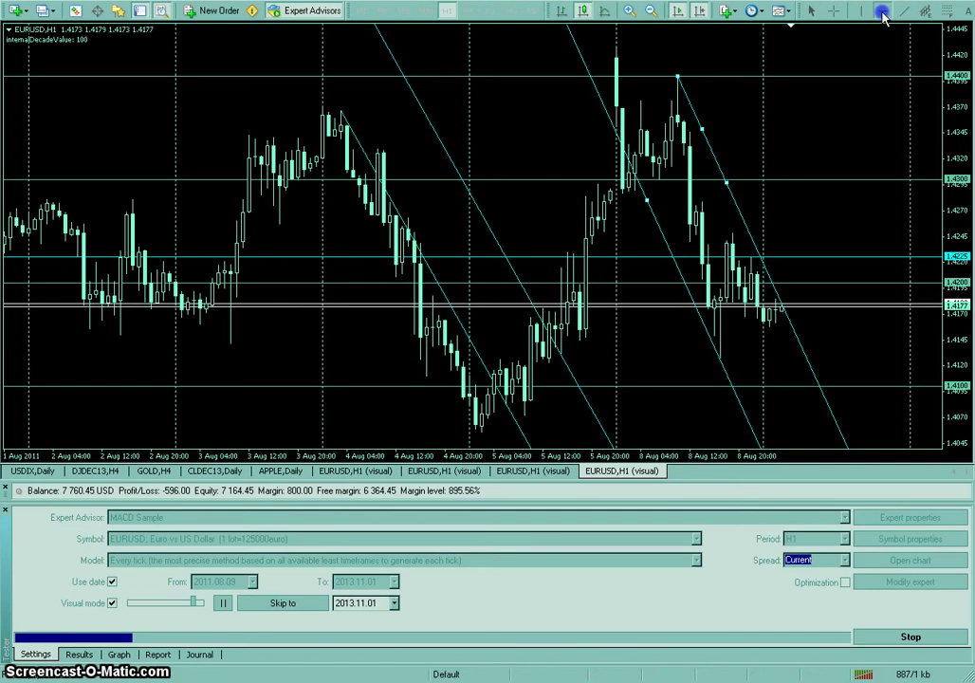
left_click(777, 325)
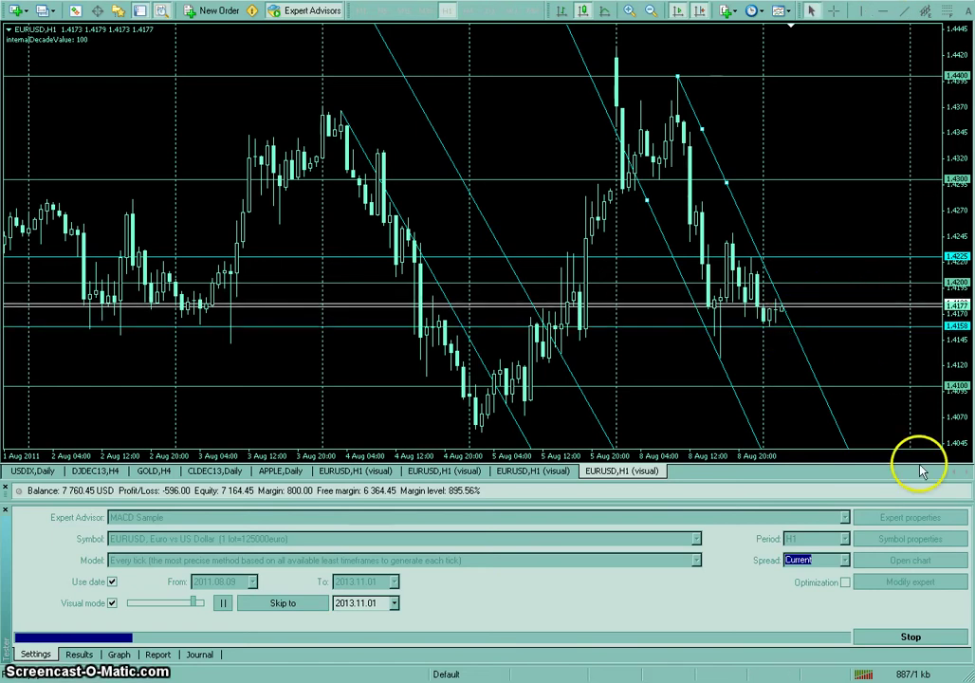
double_click(895, 326)
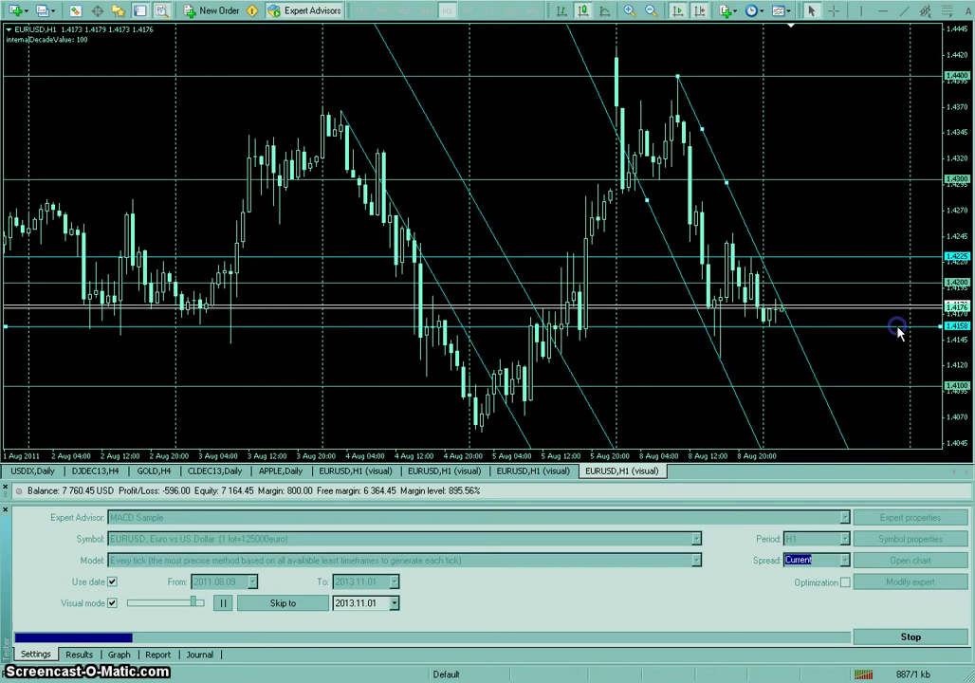
Step: Set the 1.4158 line's colour to YellowGreen in its Horizontal Line properties
right_click(897, 333)
left_click(919, 335)
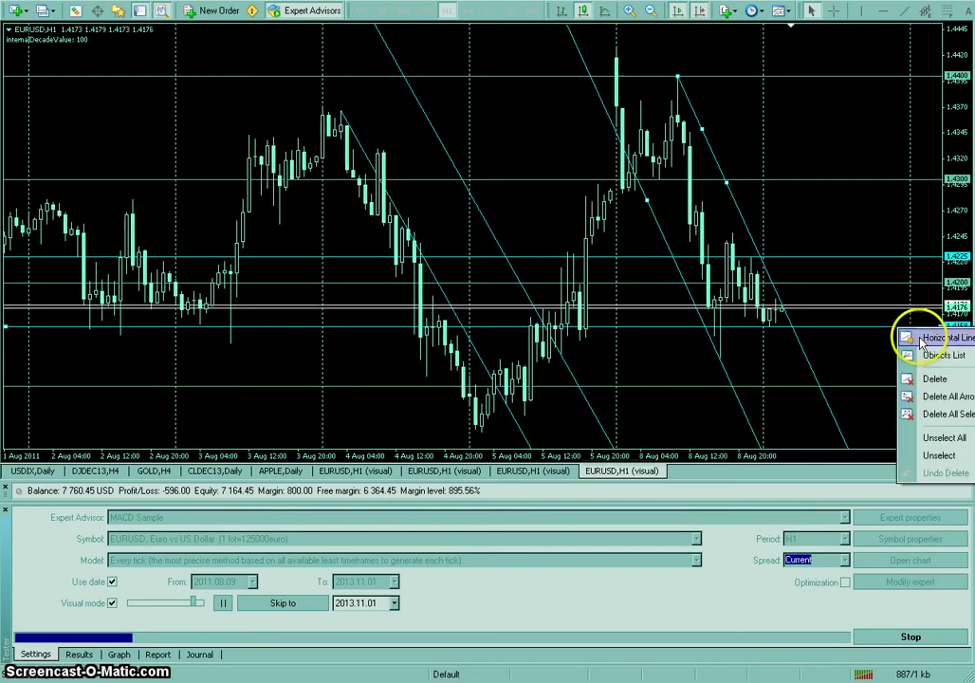
left_click(518, 319)
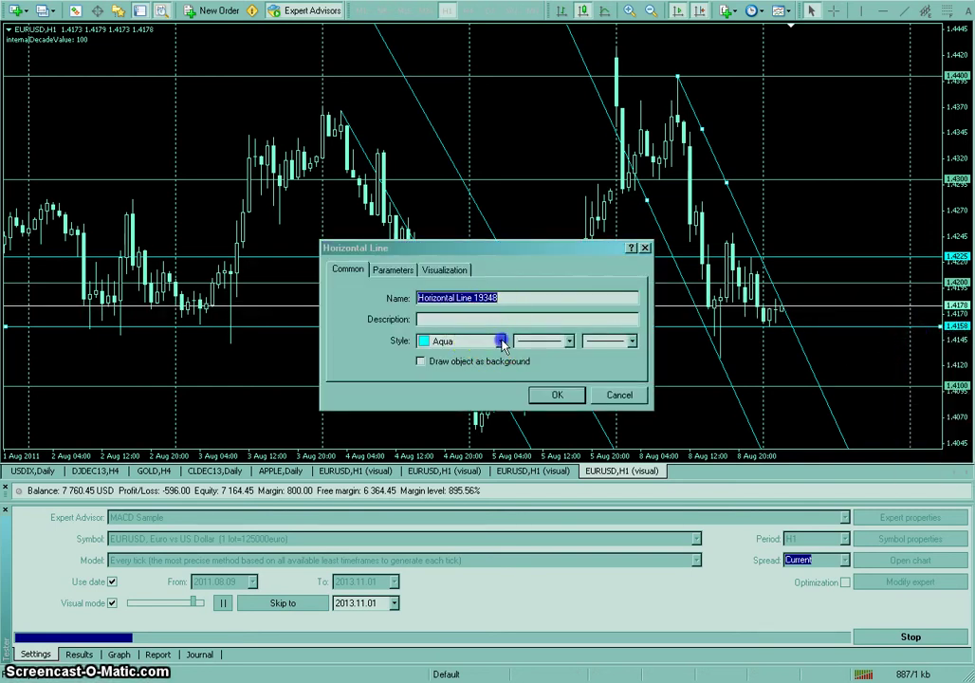
left_click(498, 341)
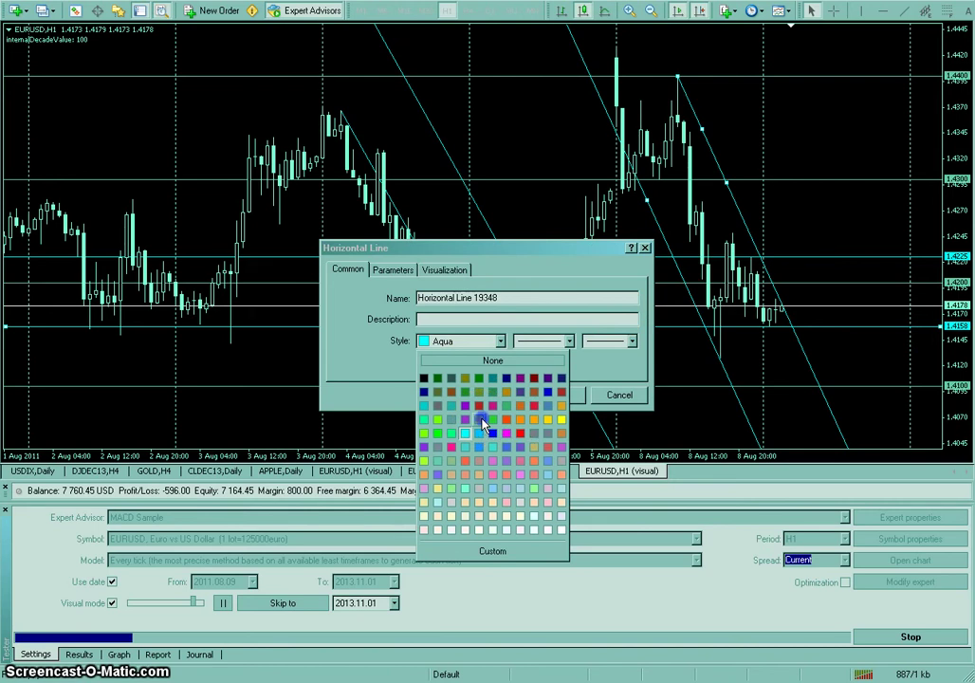
left_click(481, 419)
left_click(550, 396)
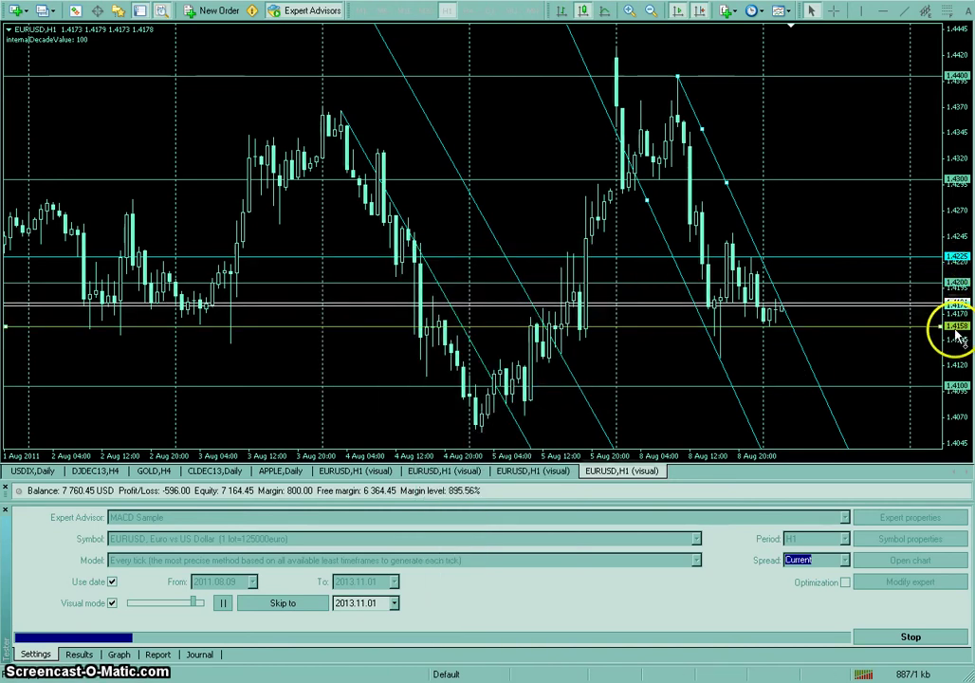
Step: Rescale the price axis, adjust the visual playback speed, and zoom in on the 4–9 Aug candles
left_click_drag(959, 331, 958, 349)
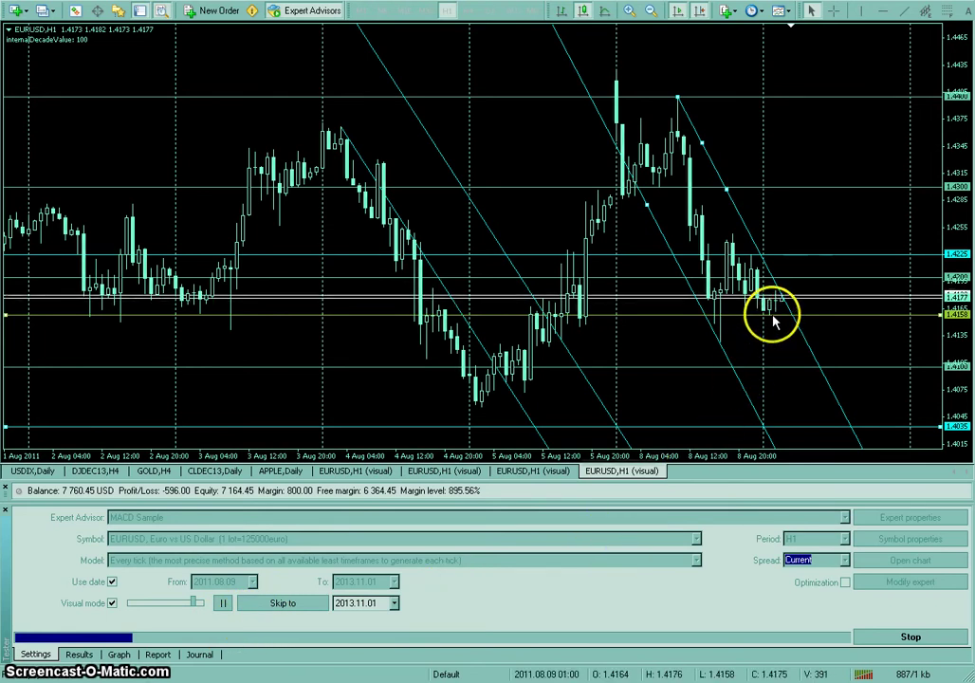
left_click(193, 603)
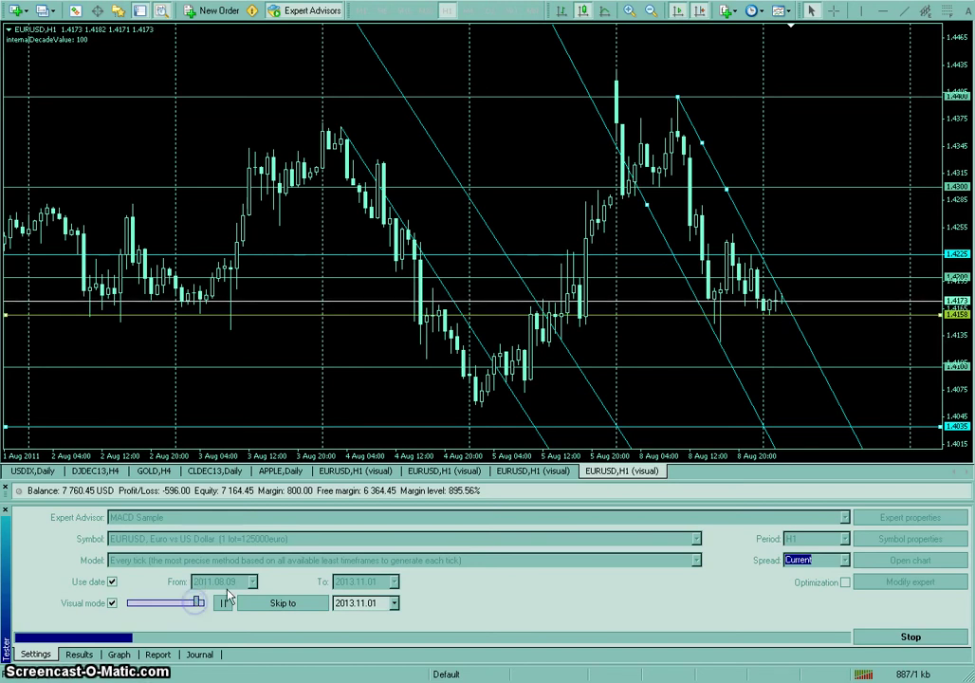
left_click_drag(964, 254, 965, 227)
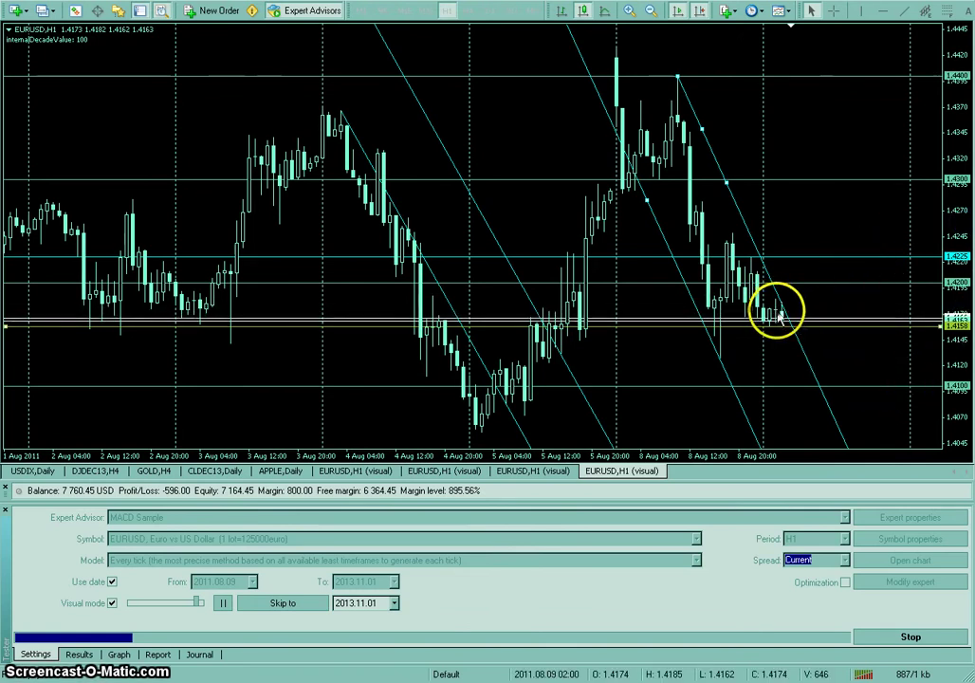
left_click(812, 180)
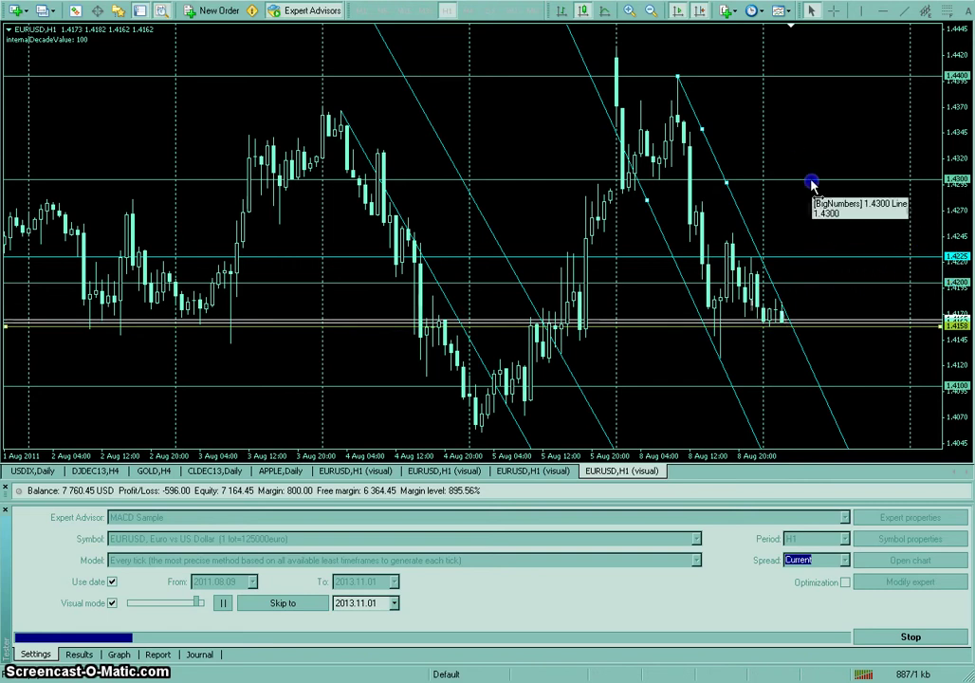
left_click(628, 11)
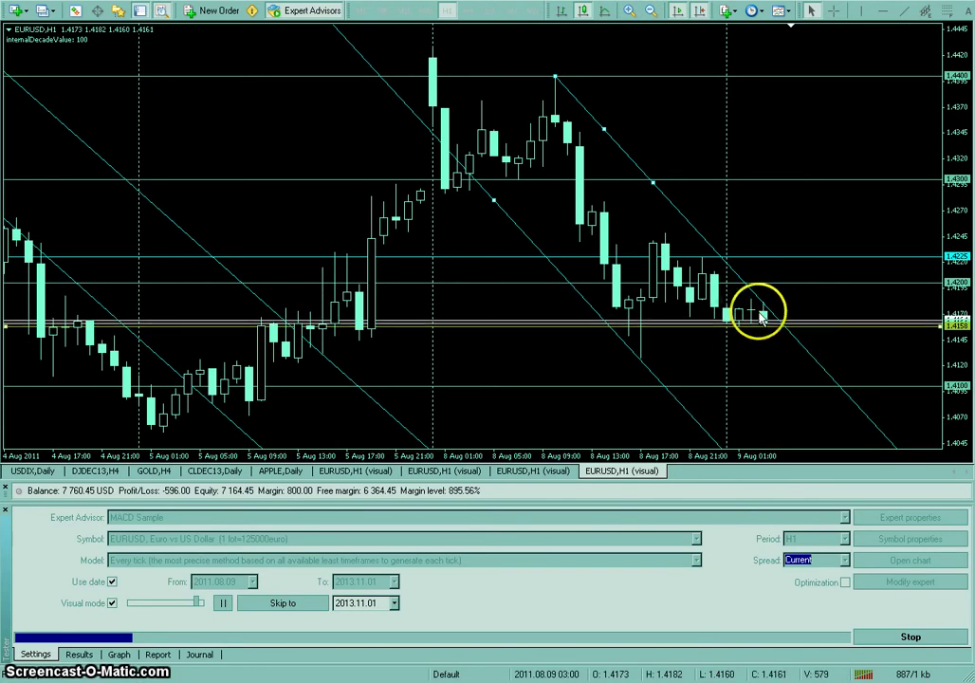
mouse_move(752, 312)
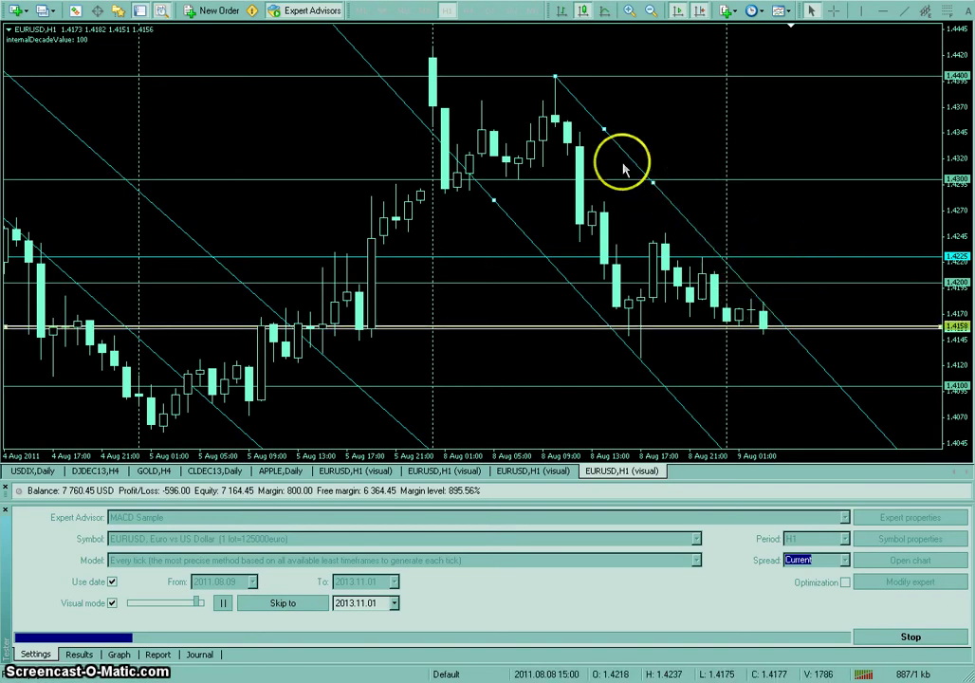
Step: Rescale the chart to about 1.4045–1.4445 and delete the trend channels and 1.4225 level
left_click_drag(963, 124, 960, 150)
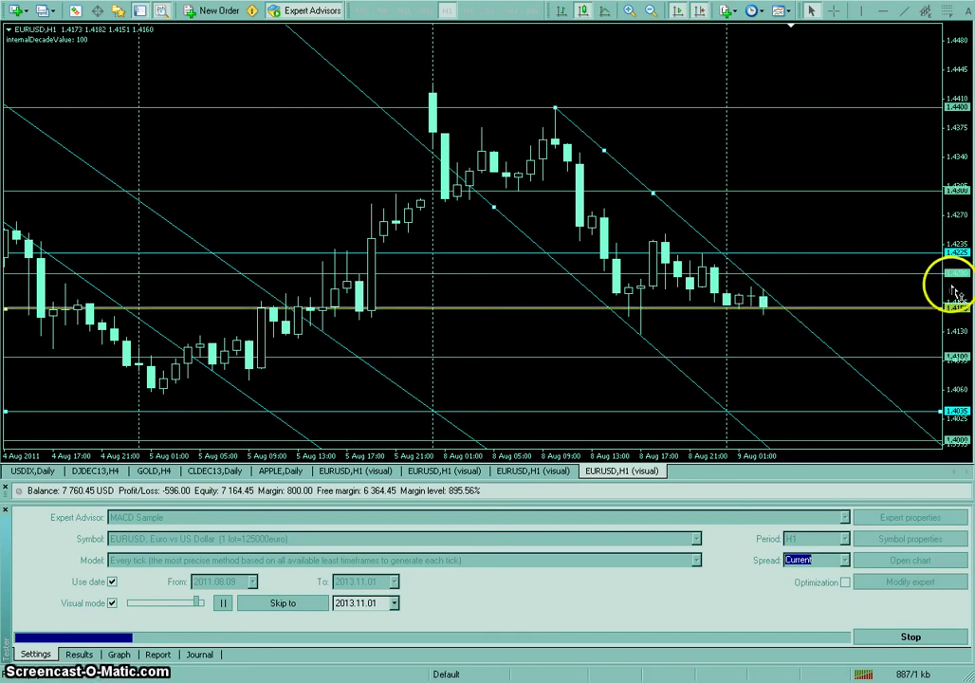
mouse_move(966, 282)
left_mouse_down()
mouse_move(954, 292)
mouse_move(952, 282)
left_mouse_up()
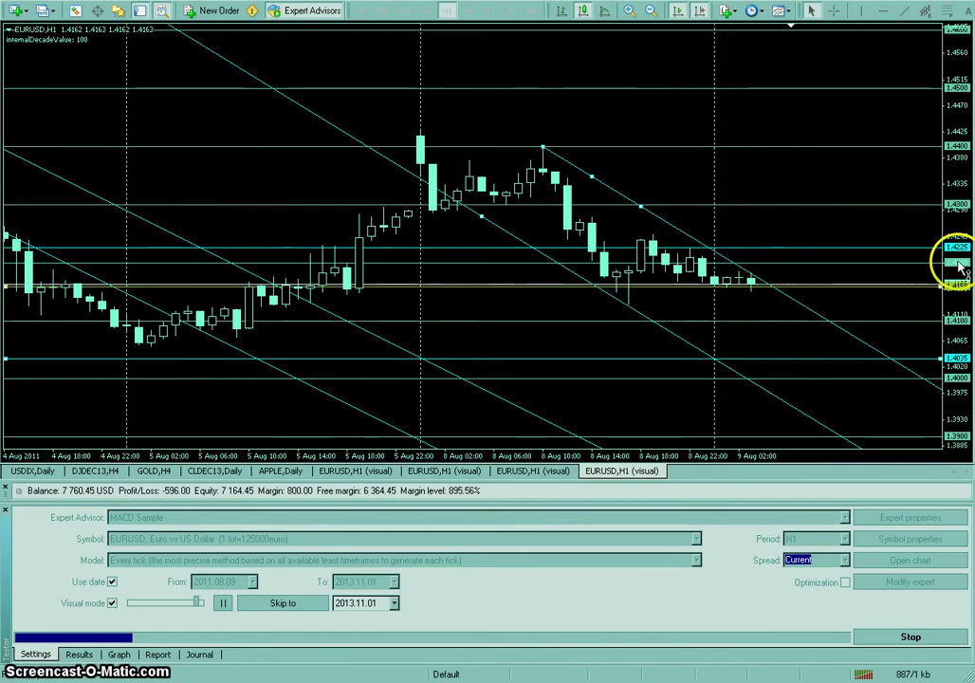
left_click_drag(958, 267, 956, 199)
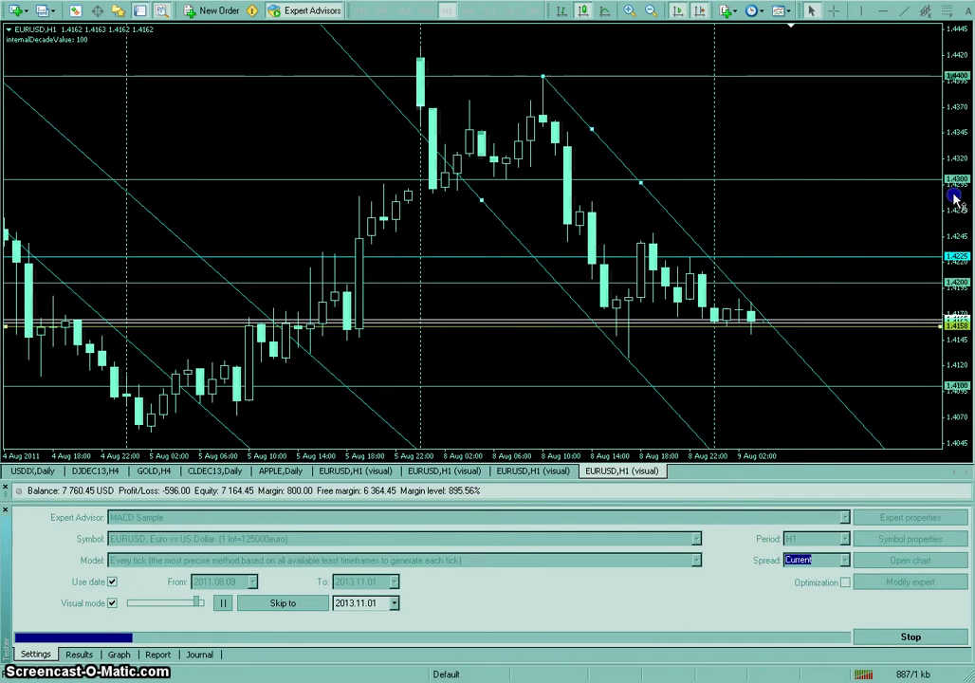
left_click(827, 246)
left_click(829, 224)
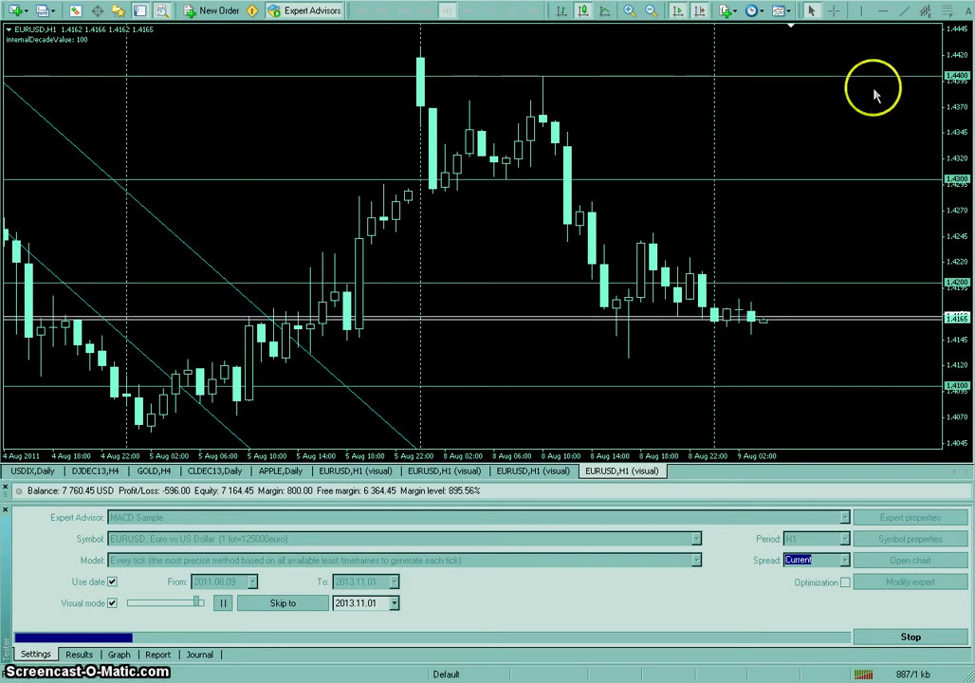
Step: Zoom the EURUSD chart out back to 10 Jun and squeeze the price scale to 1.3300–1.5365
left_click(650, 11)
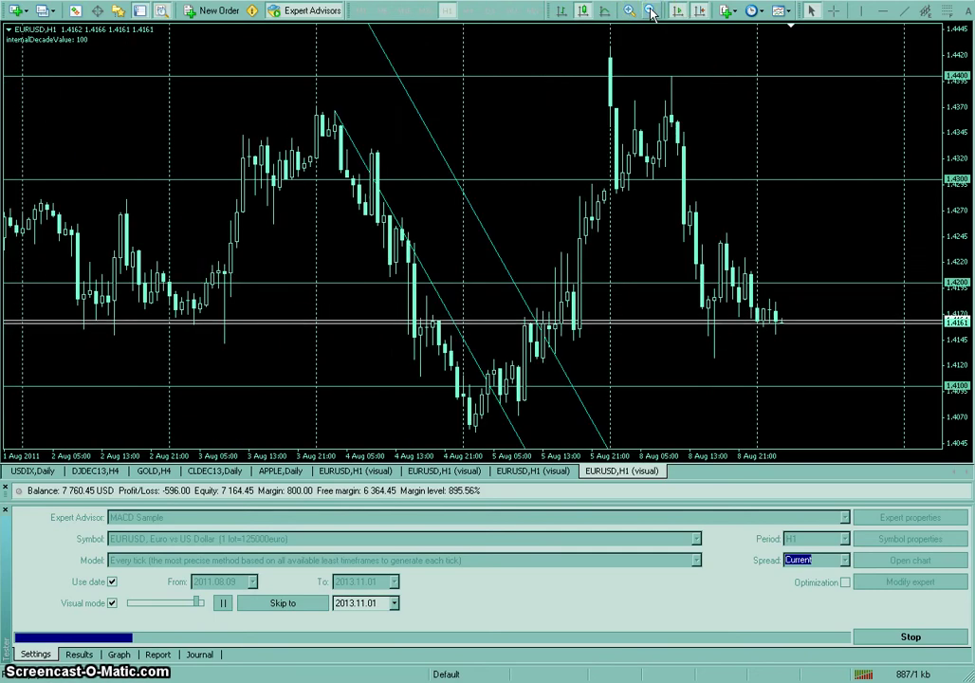
left_click(651, 10)
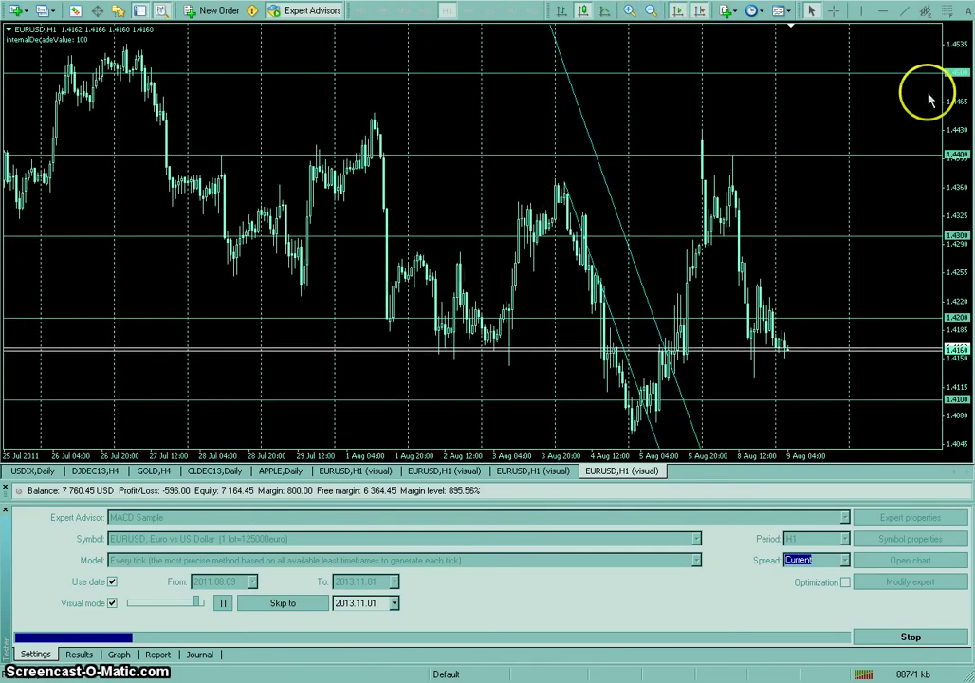
left_click_drag(940, 97, 956, 191)
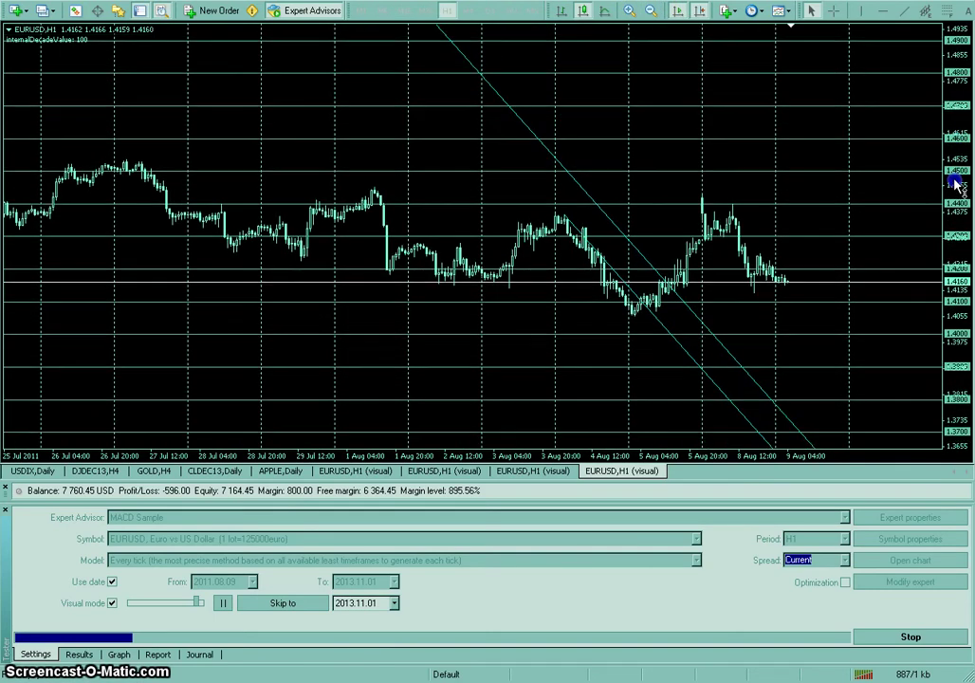
left_click(651, 11)
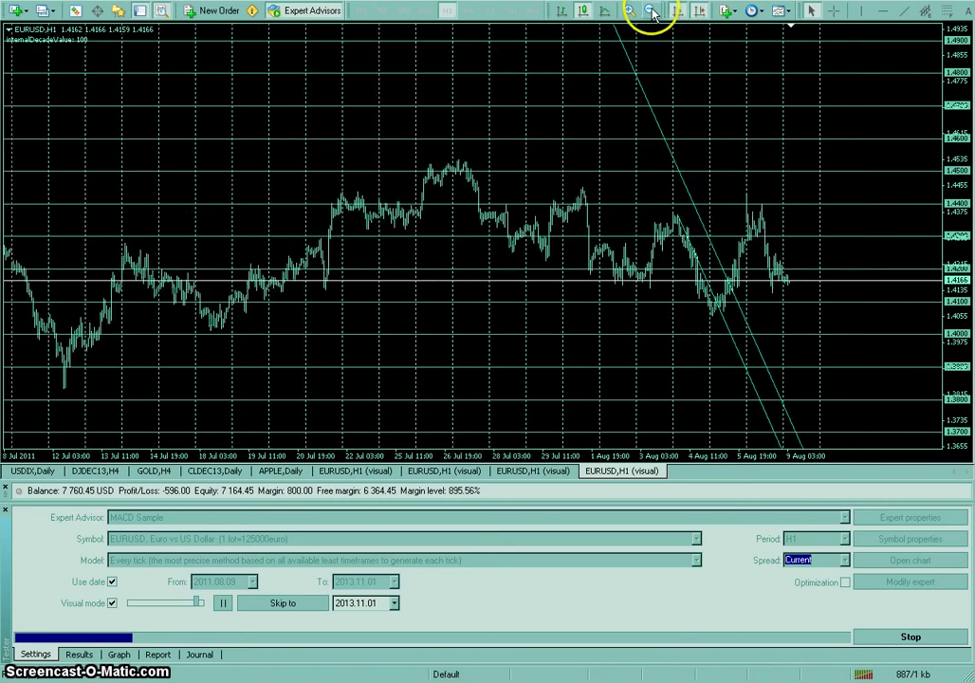
left_click_drag(951, 153, 955, 158)
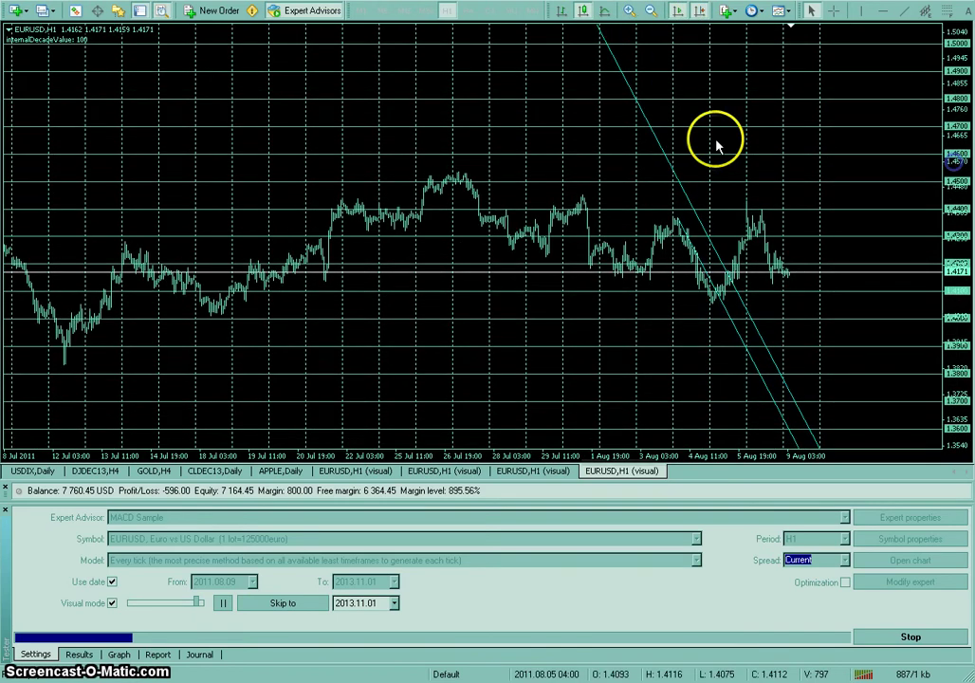
left_click(649, 12)
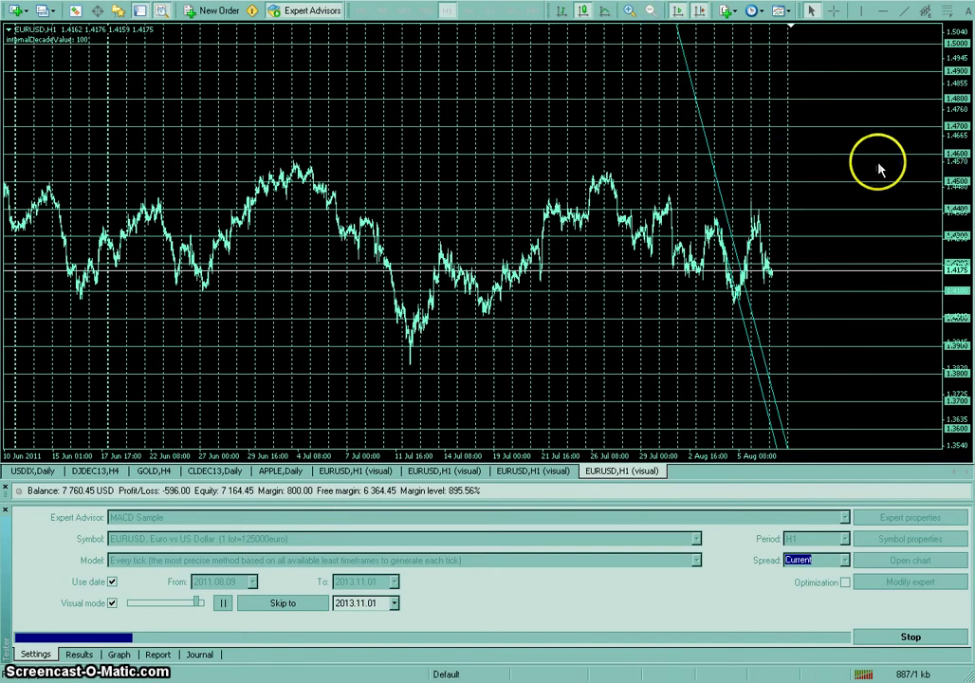
left_click_drag(948, 161, 946, 192)
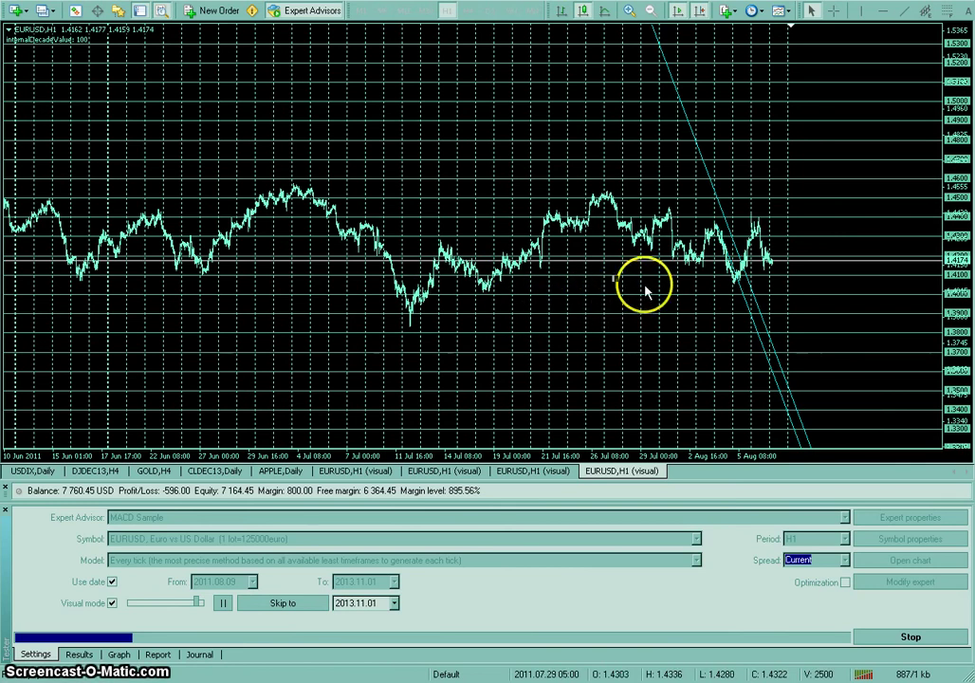
Step: Remove the remaining diagonal trend line and stretch the price scale to about 1.3700–1.4915
left_click(706, 169)
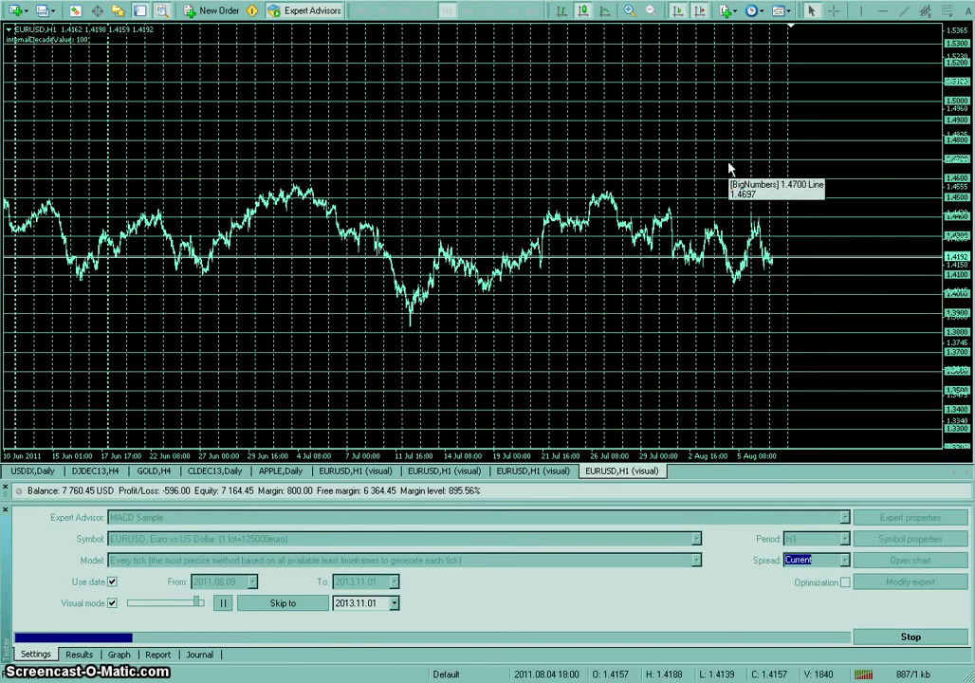
left_click(794, 242)
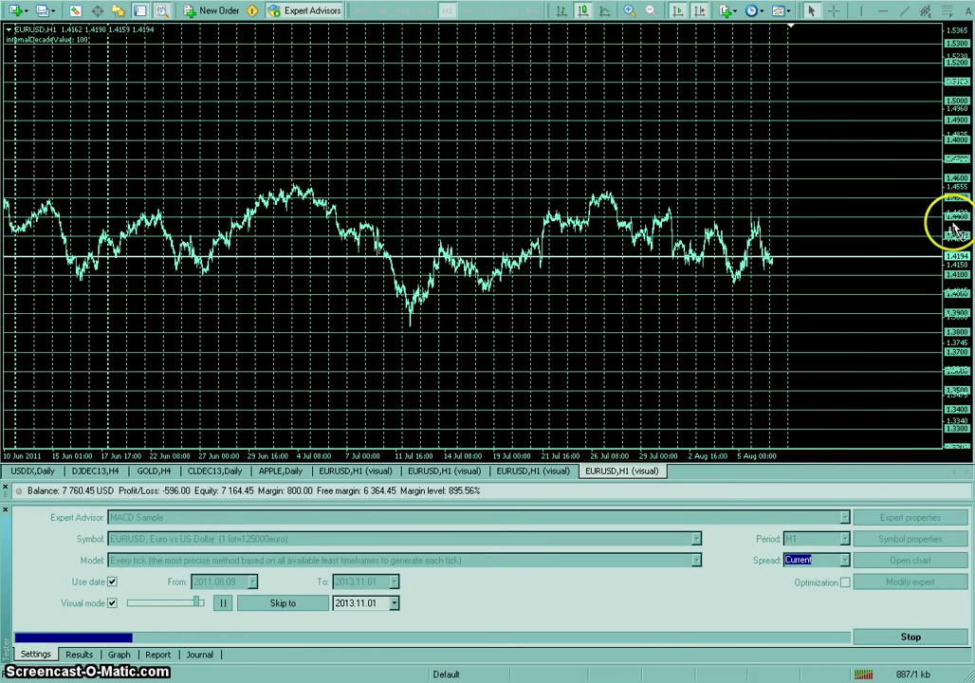
left_click_drag(955, 228, 934, 194)
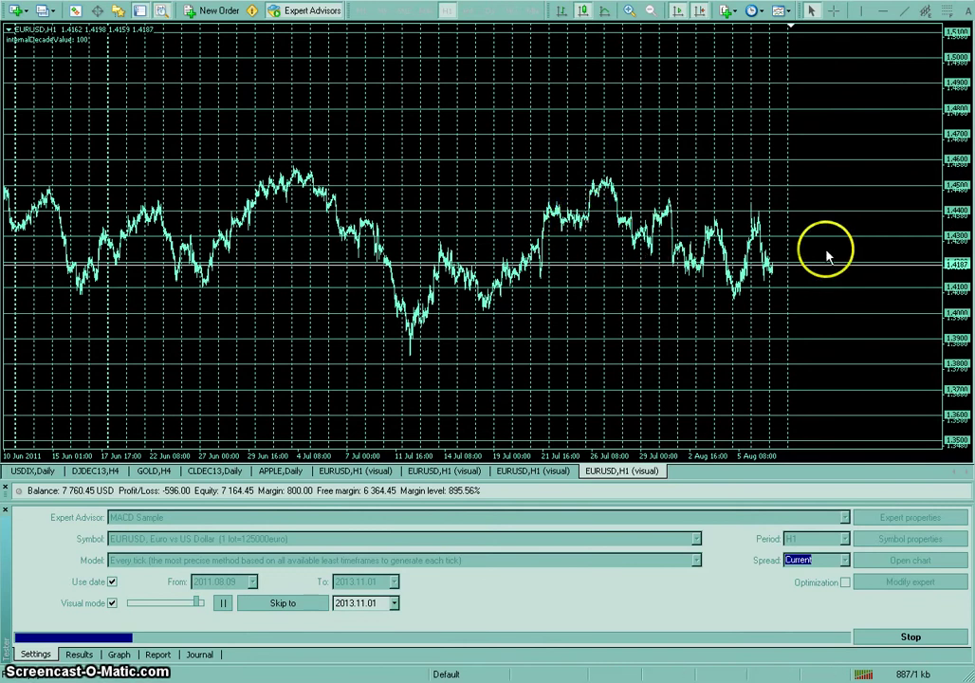
left_click_drag(957, 260, 953, 91)
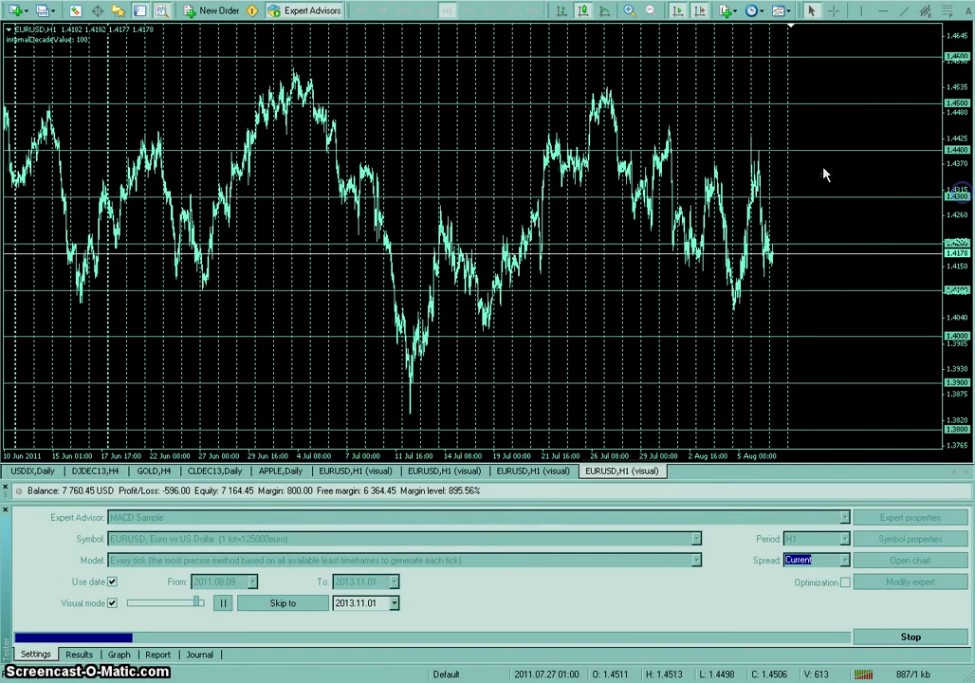
Step: Zoom in on the 4–9 Aug candles and stretch the price axis so the bars look taller
left_click(629, 12)
left_click(629, 11)
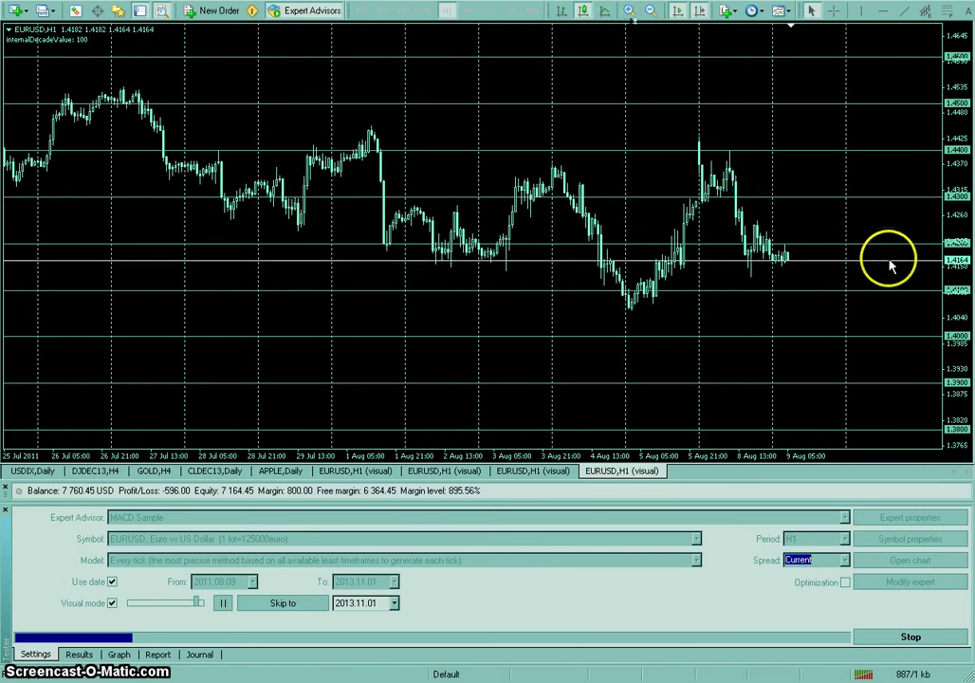
left_click_drag(951, 263, 936, 135)
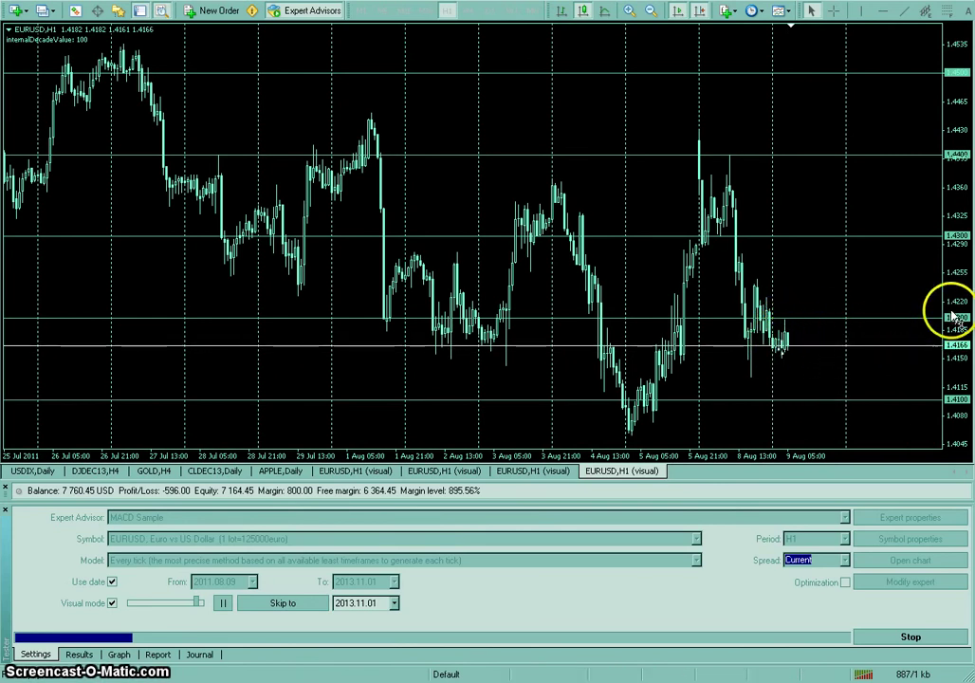
left_click_drag(956, 319, 958, 347)
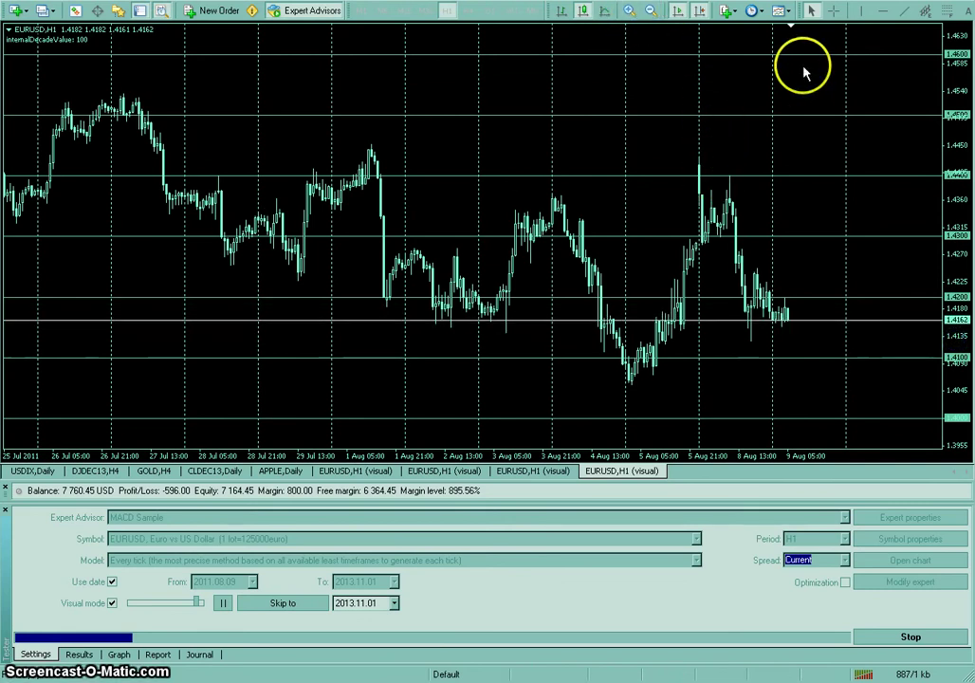
left_click(627, 11)
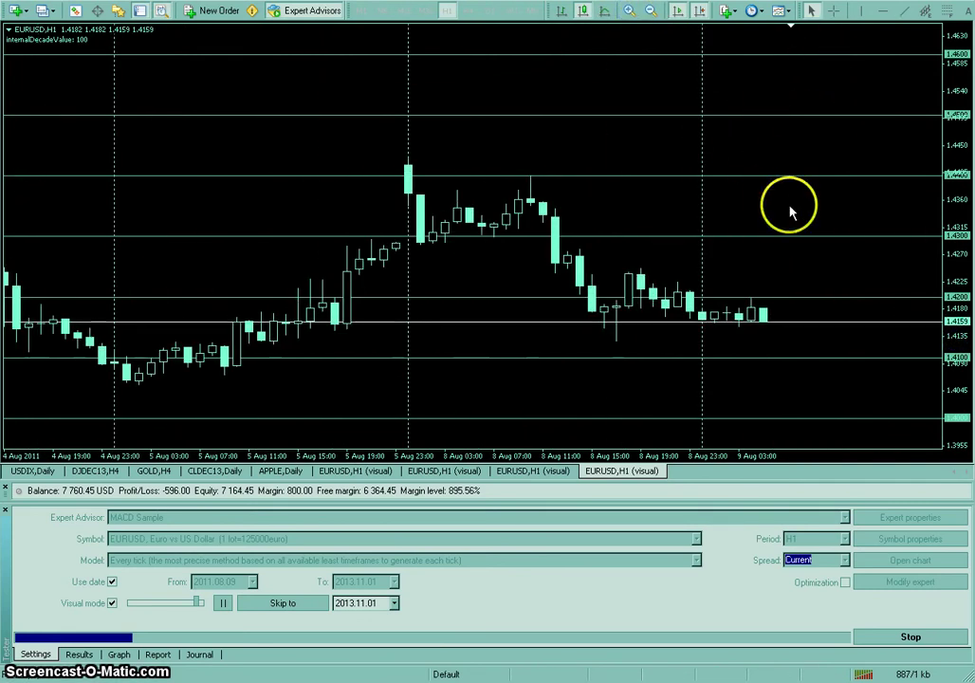
left_click_drag(958, 250, 952, 164)
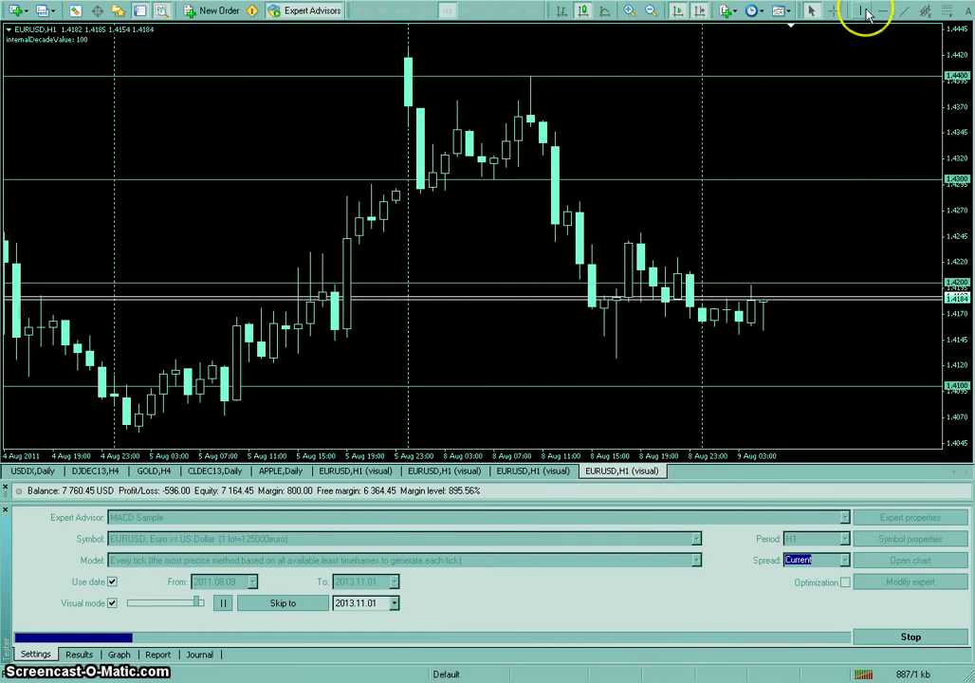
Step: Draw an equidistant channel across the 8 Aug drop, then widen, tilt and shift it into place
left_click(920, 15)
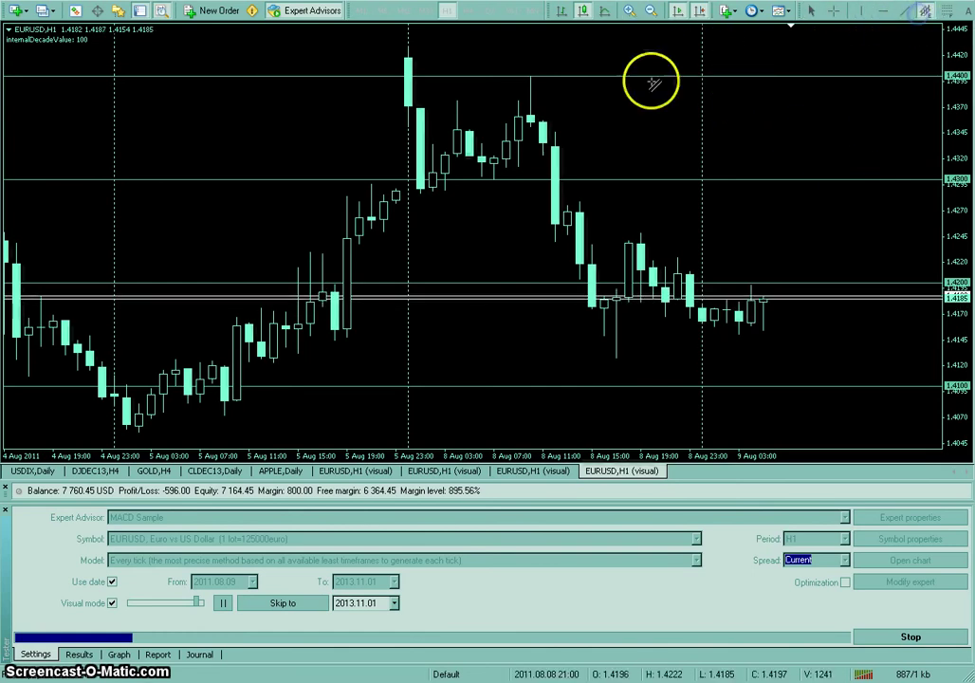
left_click_drag(536, 82, 633, 190)
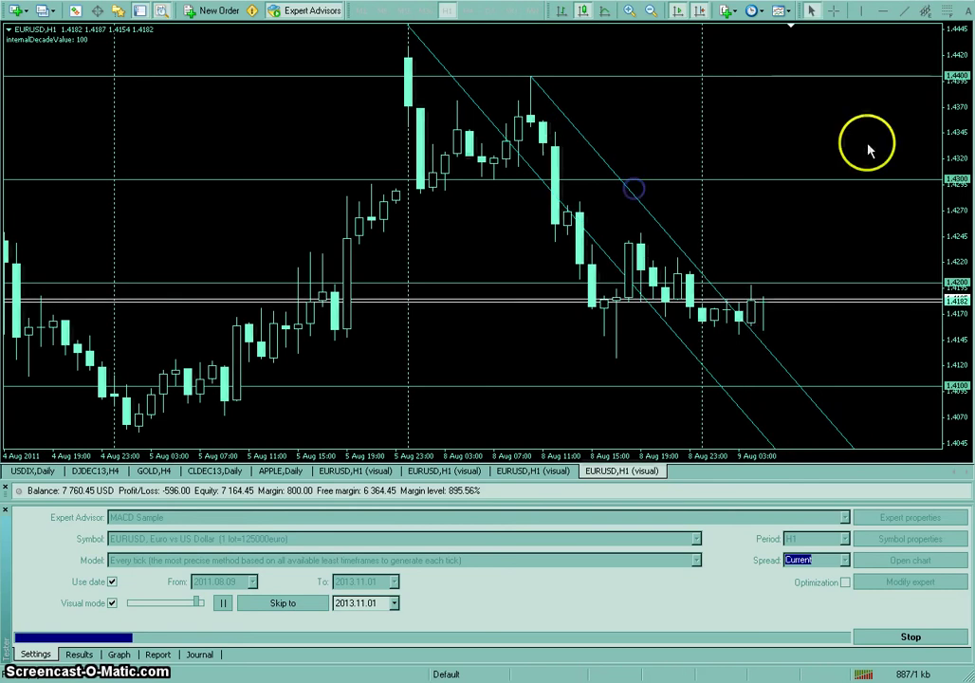
left_click(651, 11)
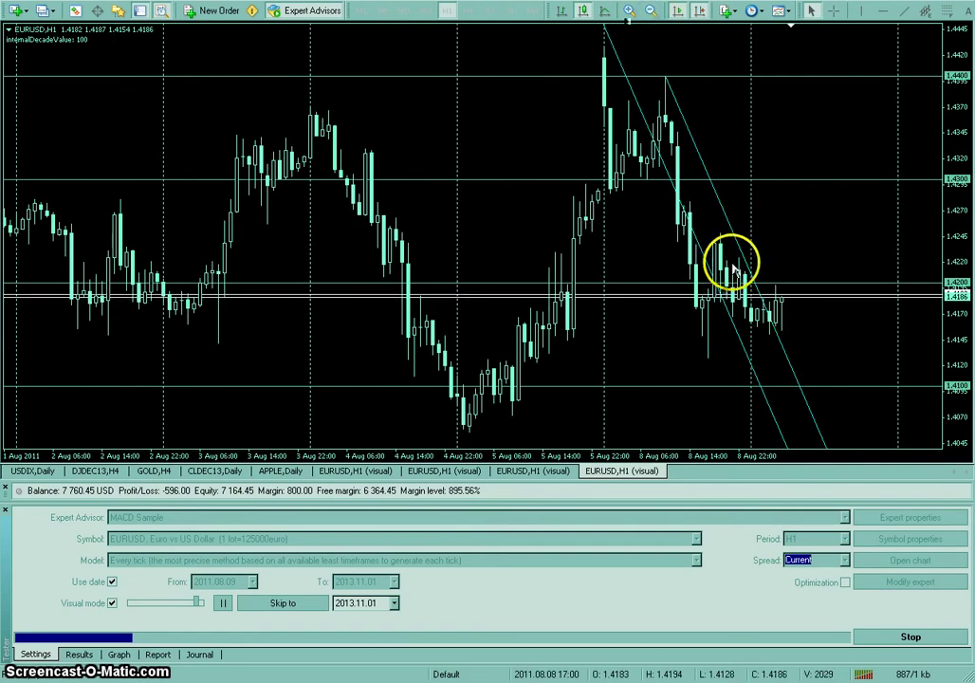
double_click(676, 186)
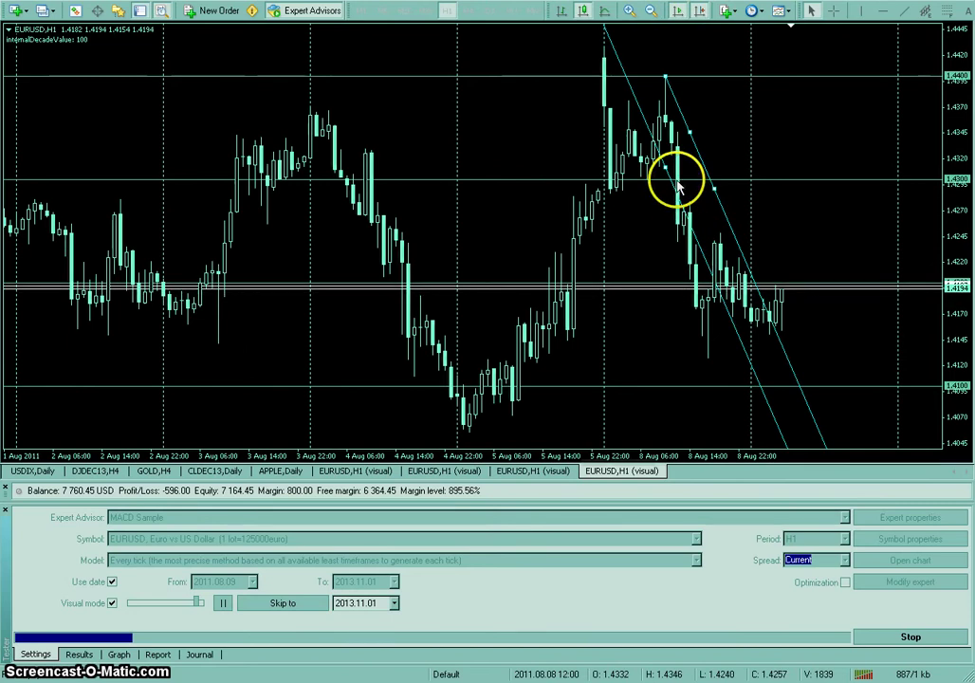
left_click_drag(664, 168, 644, 180)
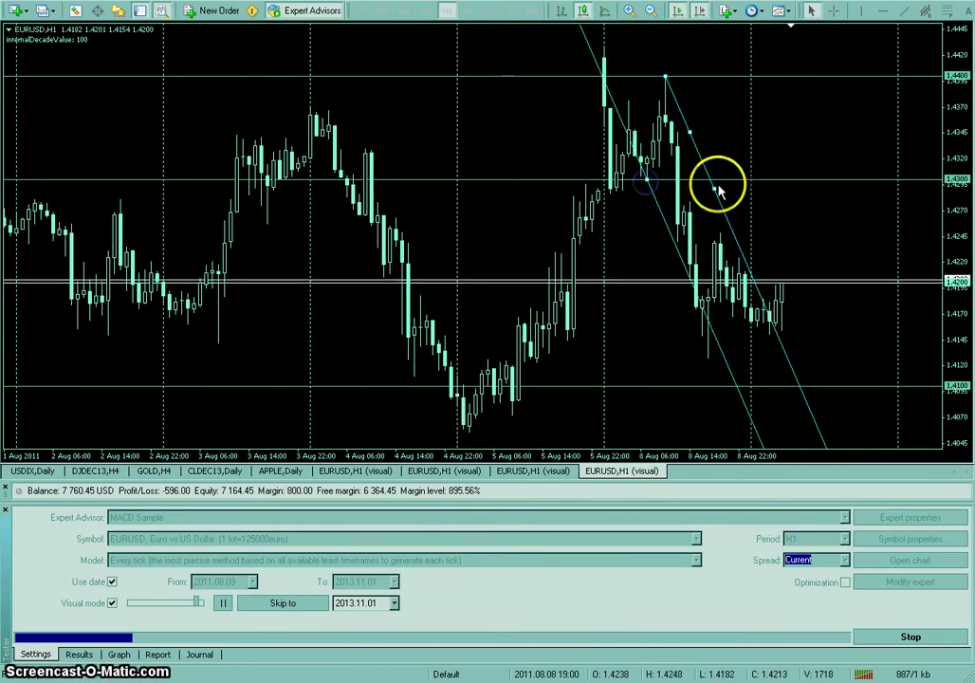
left_click_drag(715, 191, 732, 194)
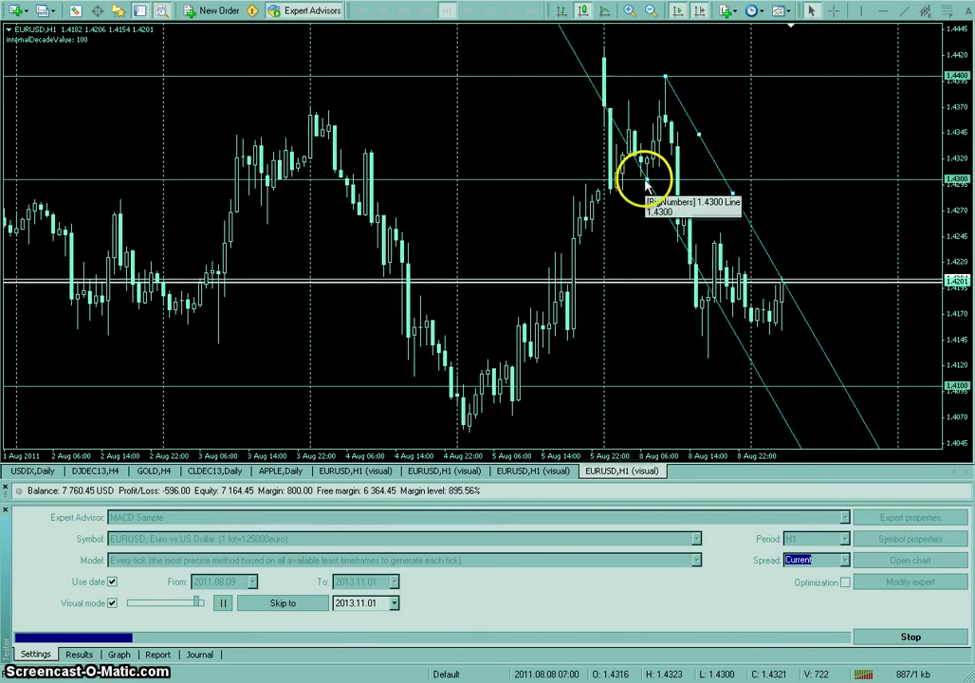
left_click_drag(647, 178, 641, 177)
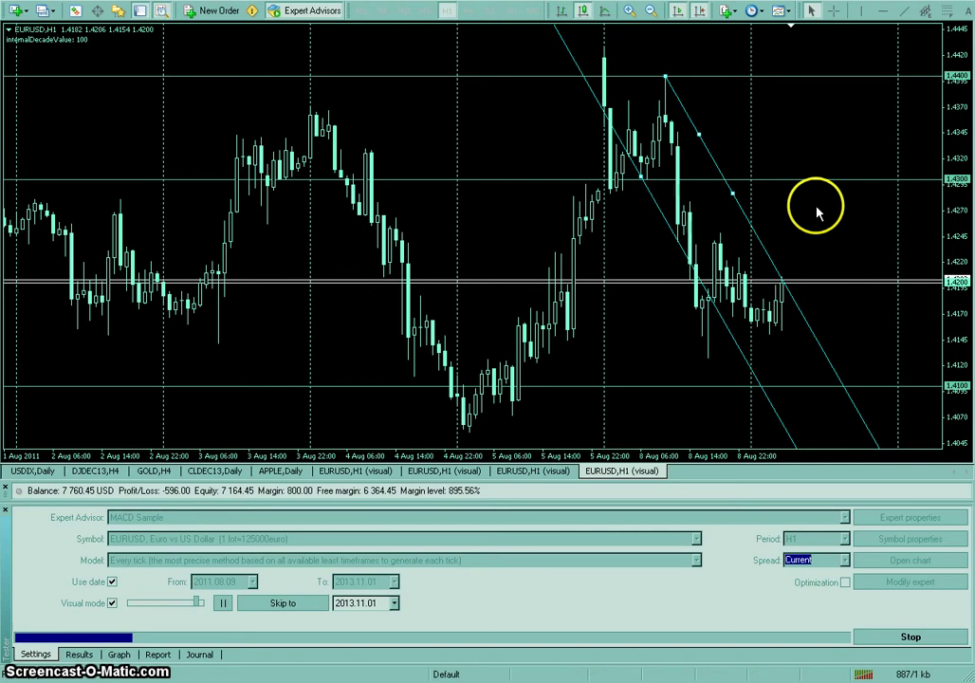
Step: Switch the price display to a line chart
left_click(755, 206)
left_click(606, 13)
left_click(718, 169)
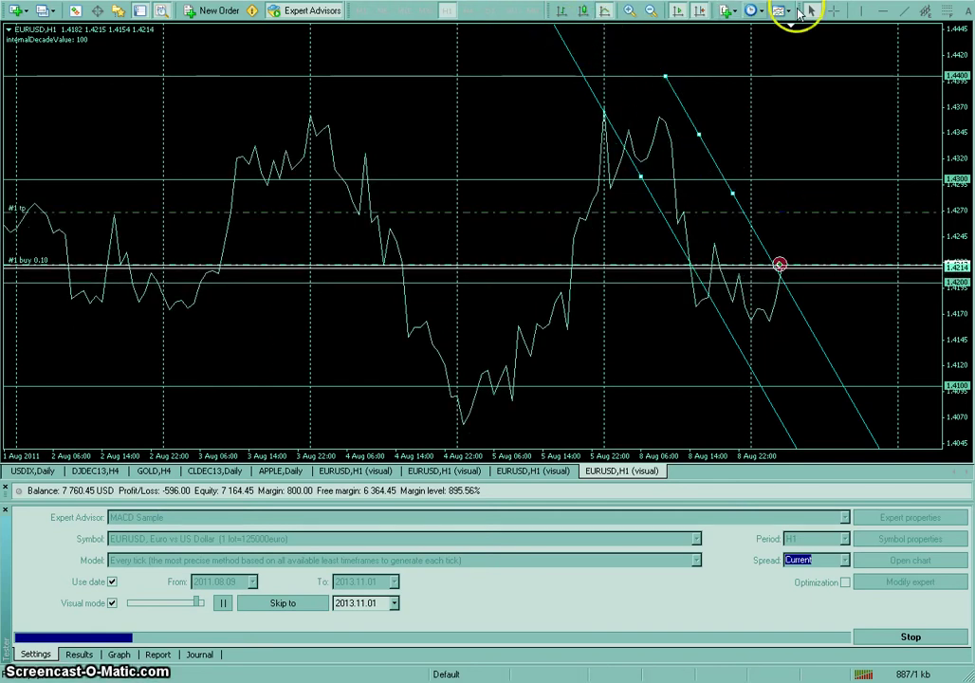
Step: Place a horizontal level at 1.4160 and compress the price scale to show more range
left_click(884, 16)
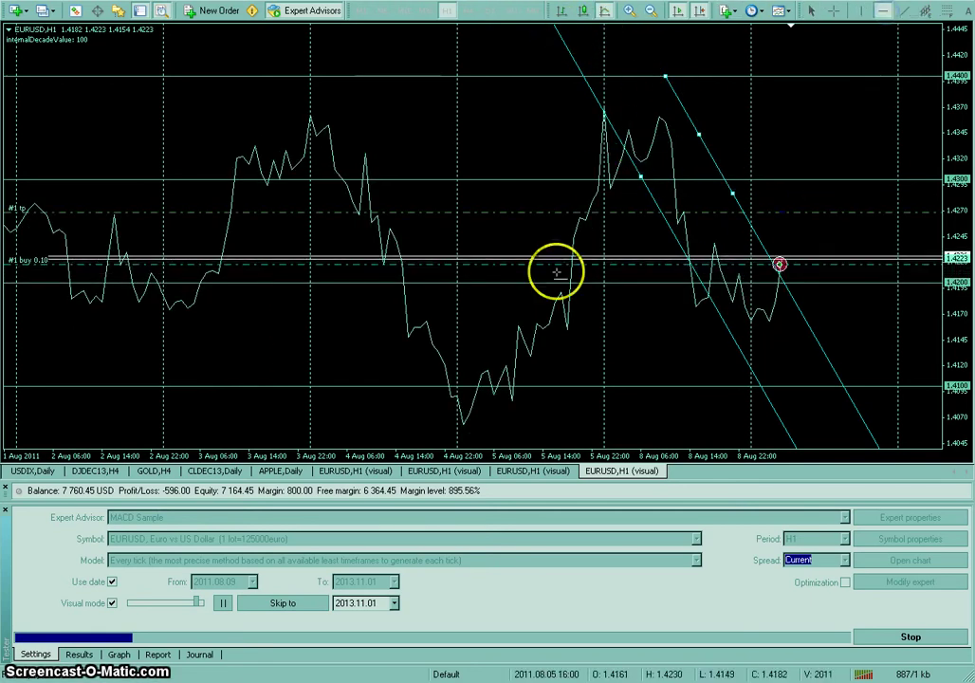
left_click(528, 324)
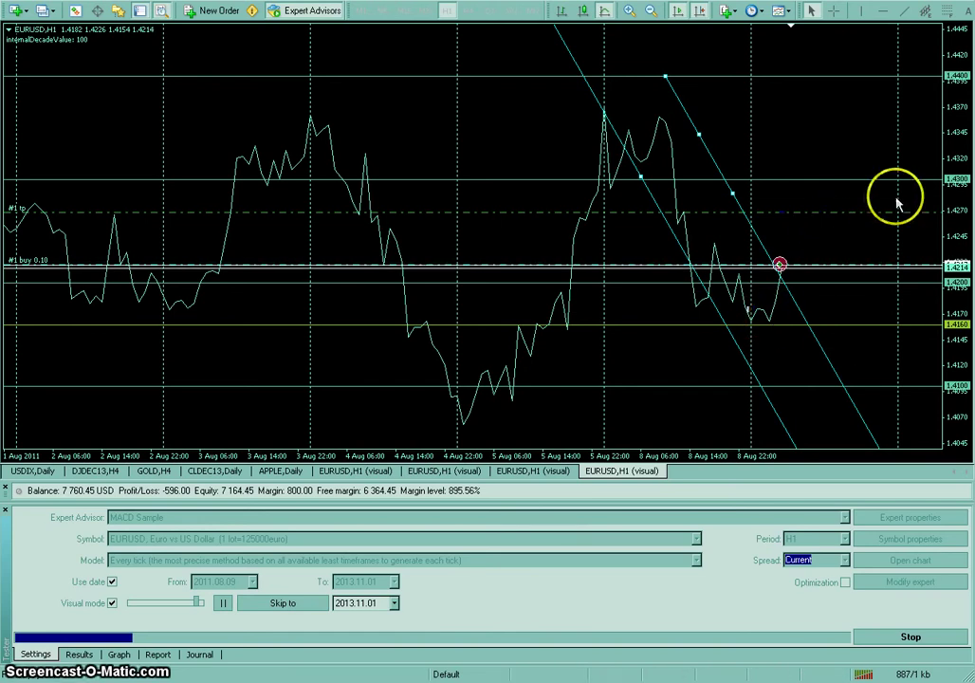
left_click_drag(951, 186, 946, 266)
Step: Move the falling channel onto the 8 Aug highs and adjust its angle along the lows
left_click(704, 258)
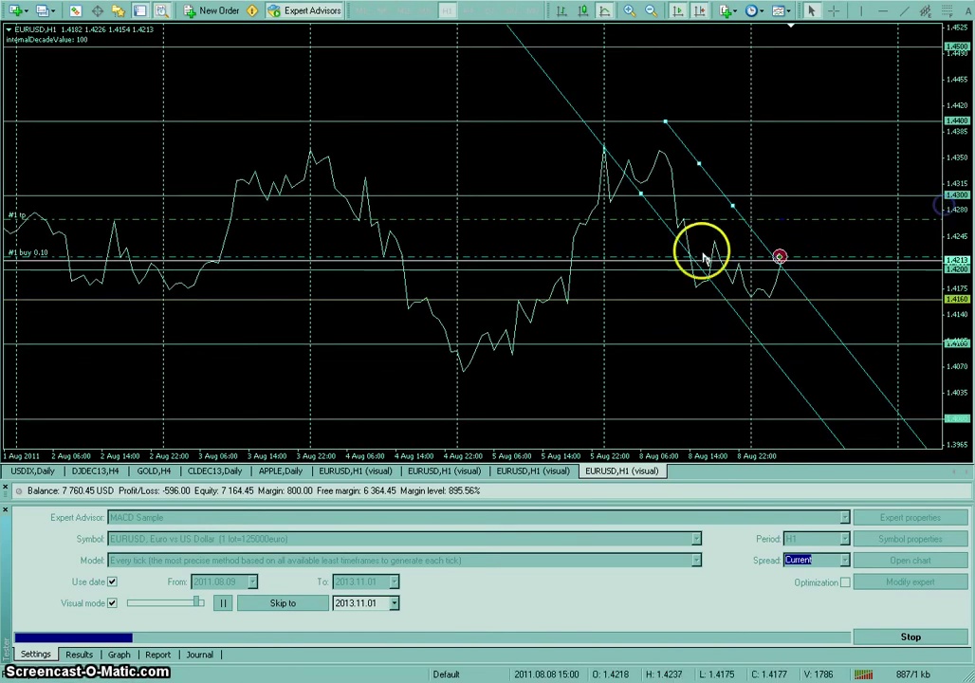
left_click_drag(706, 176, 682, 183)
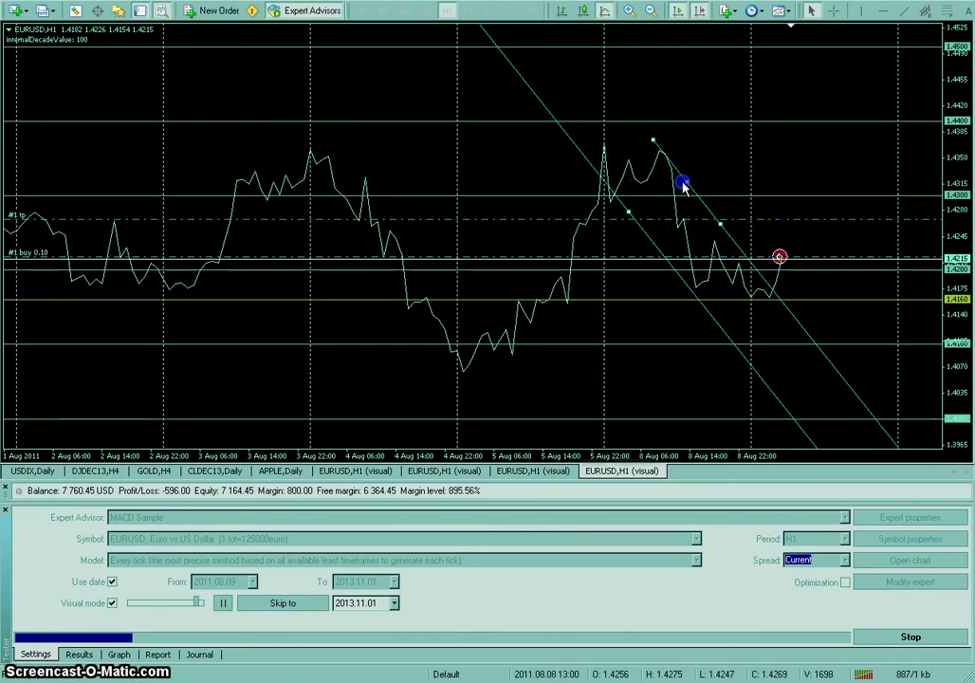
left_click_drag(724, 232, 781, 319)
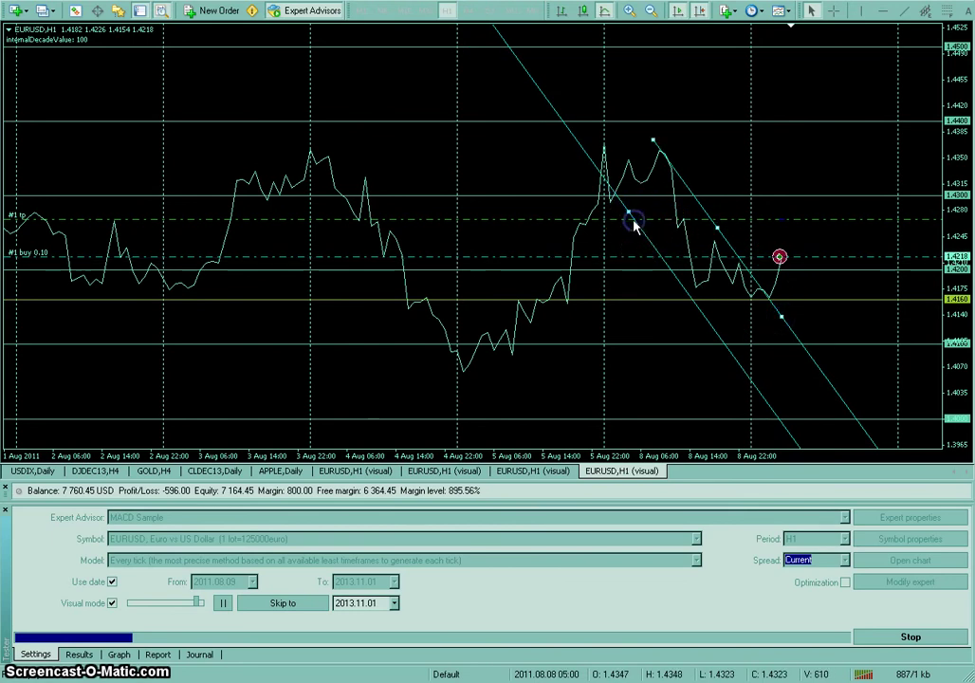
left_click_drag(628, 217, 629, 201)
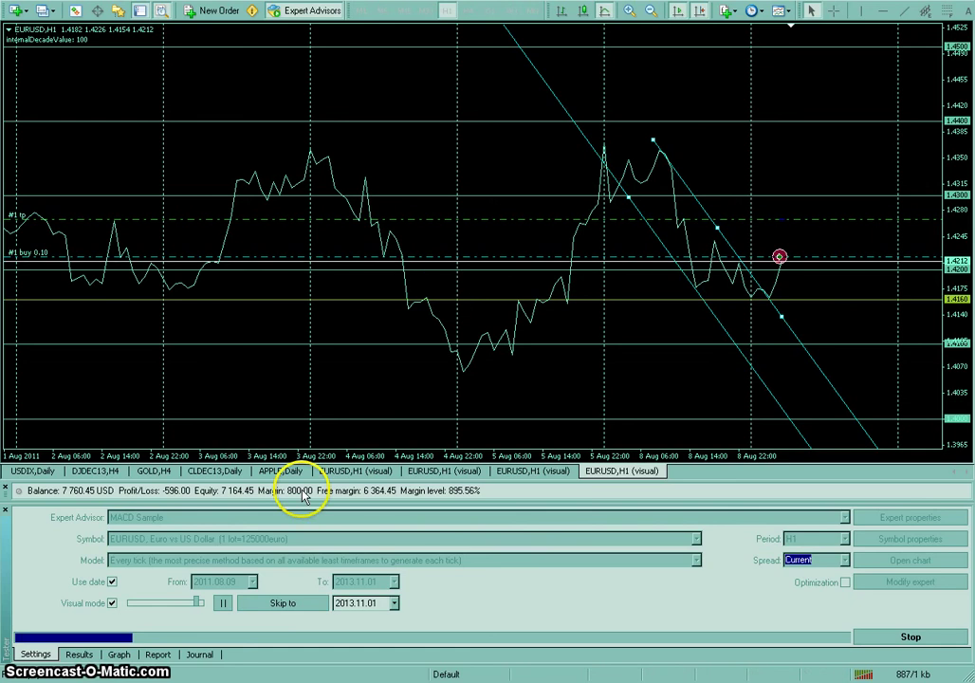
Step: Nudge the visual-mode speed slider slightly faster and switch the chart back to candlesticks
left_click_drag(198, 603, 196, 603)
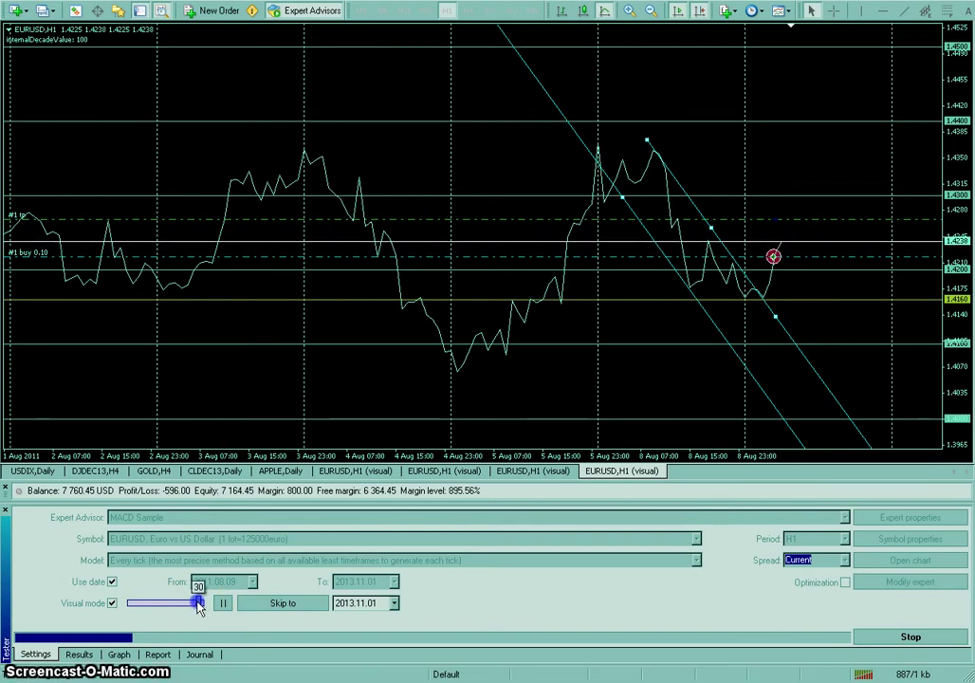
left_click_drag(200, 608, 201, 609)
left_click_drag(202, 608, 202, 607)
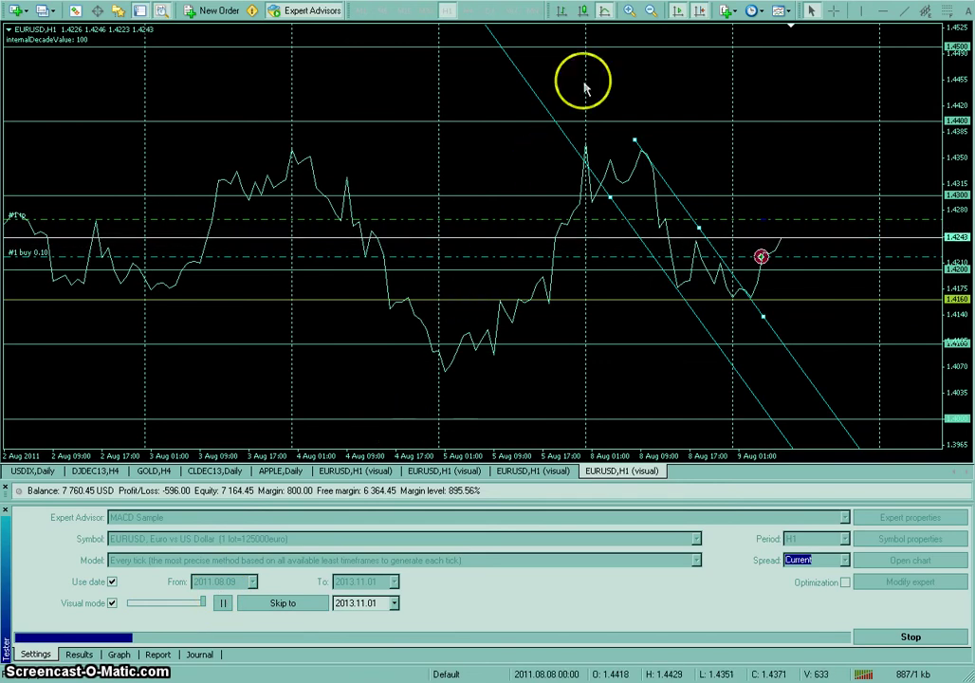
left_click(583, 11)
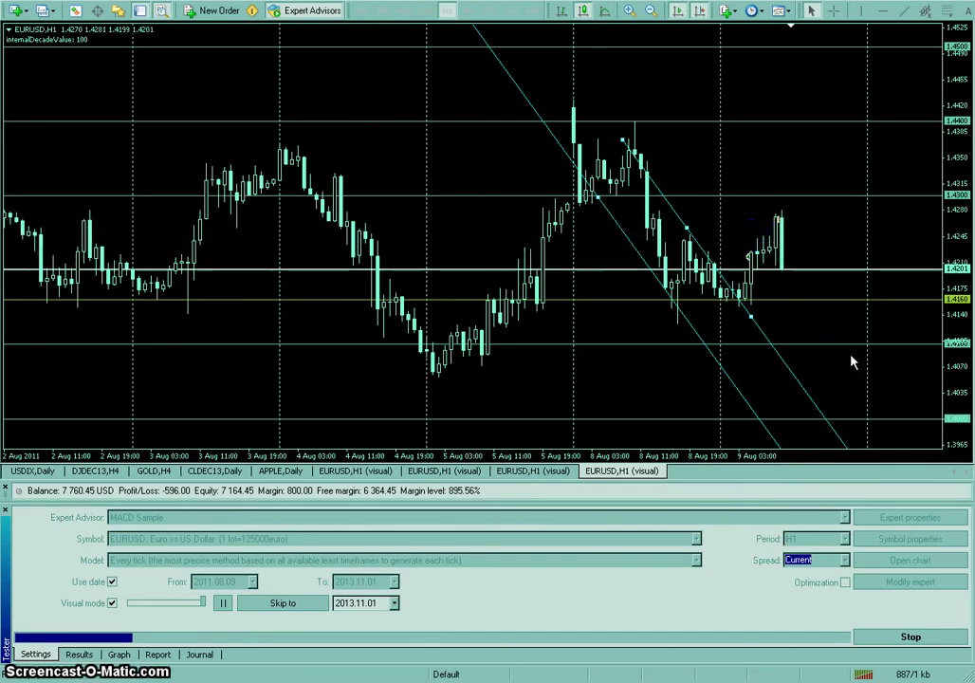
Step: Rescale the price axis to about 1.3915–1.4555 while the 9 Aug bars play
left_click(828, 337)
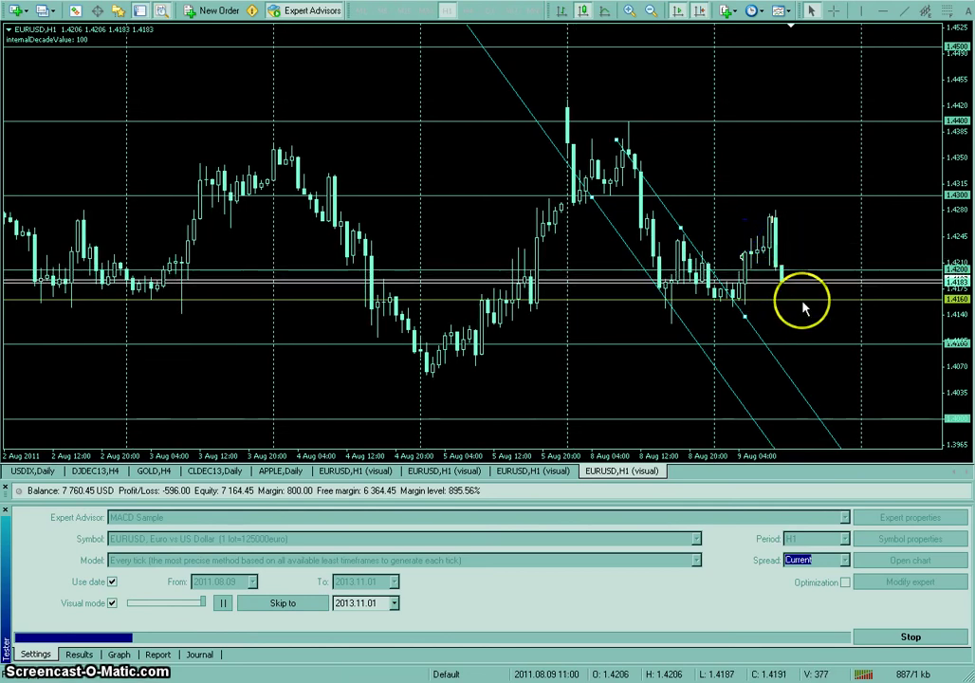
left_click_drag(960, 266, 953, 289)
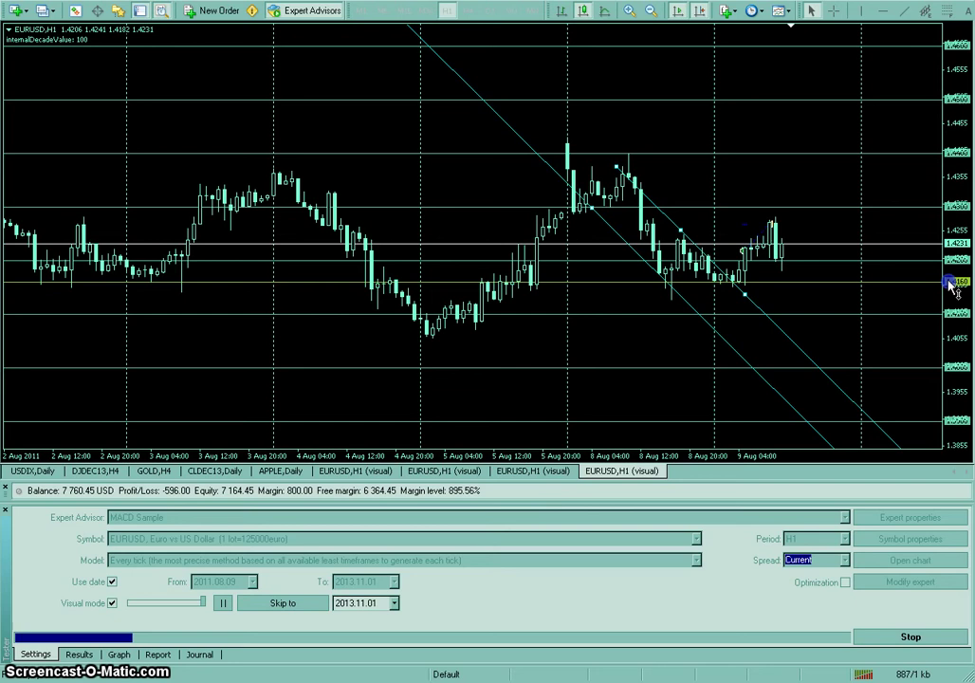
left_click(790, 257)
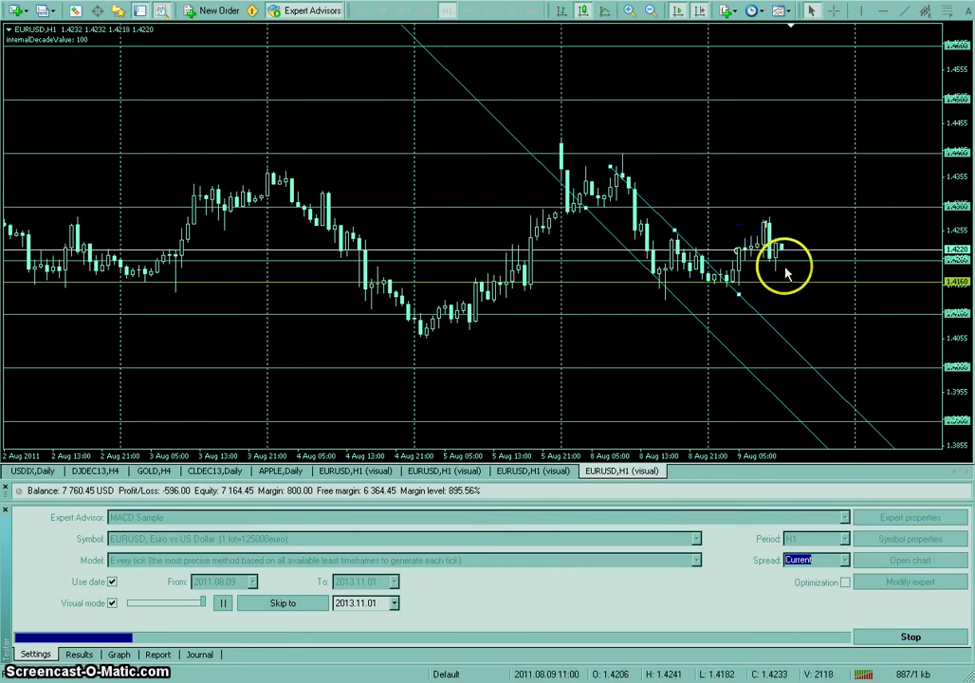
left_click_drag(958, 260, 960, 203)
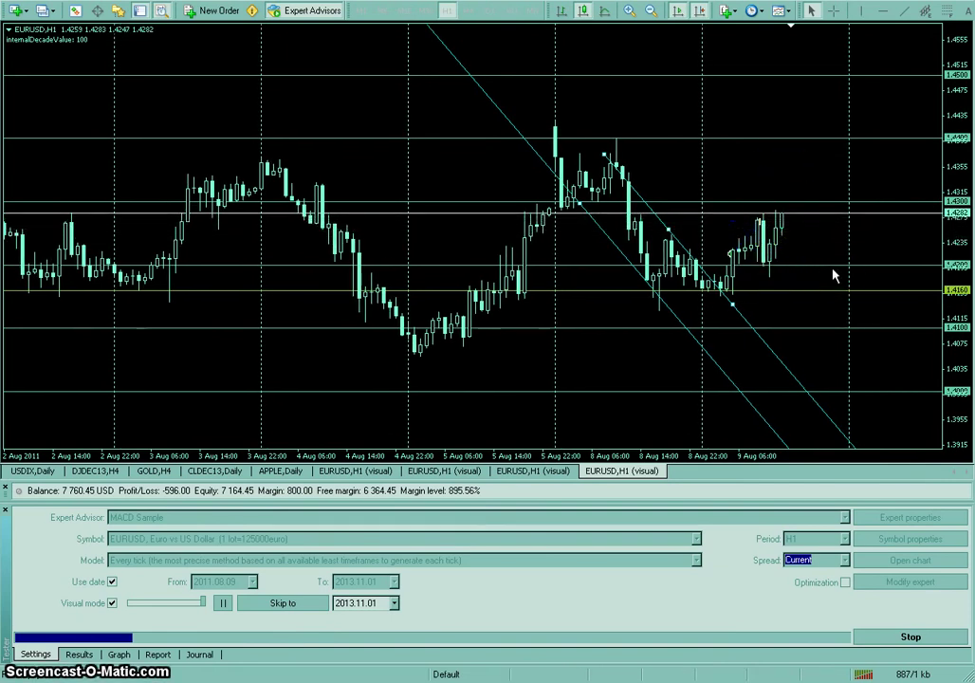
mouse_move(803, 276)
left_mouse_down()
mouse_move(777, 252)
mouse_move(794, 256)
left_mouse_up()
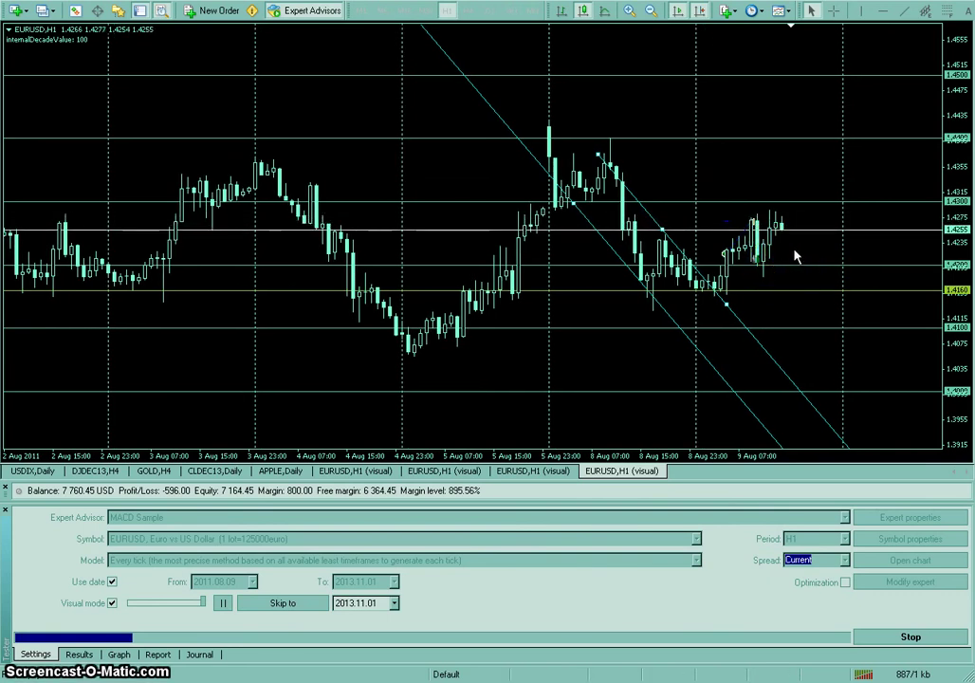
left_click(790, 299)
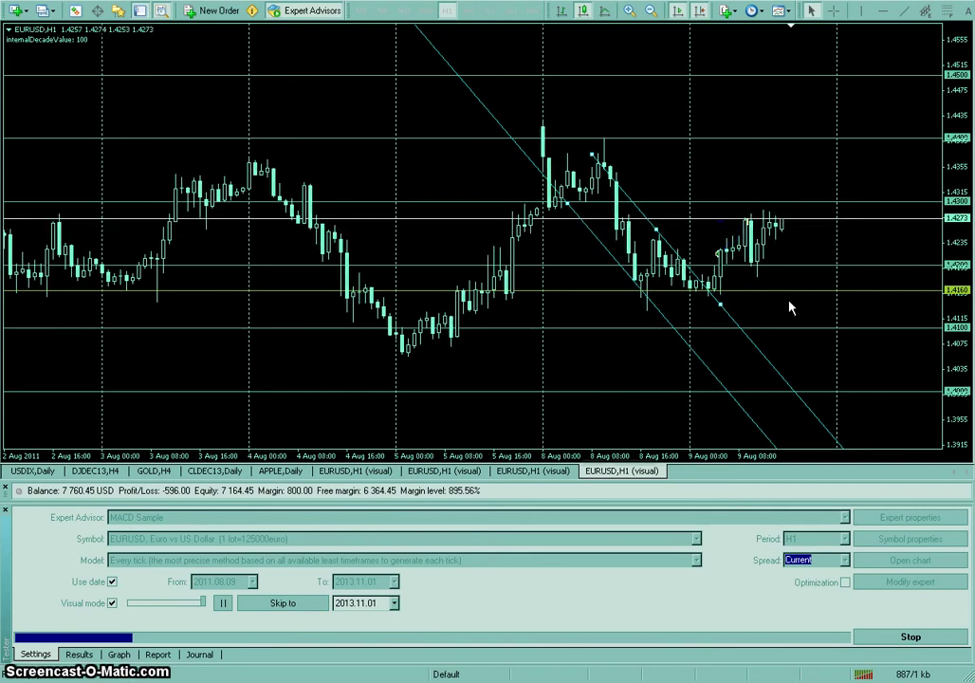
left_click(779, 289)
left_click(793, 109)
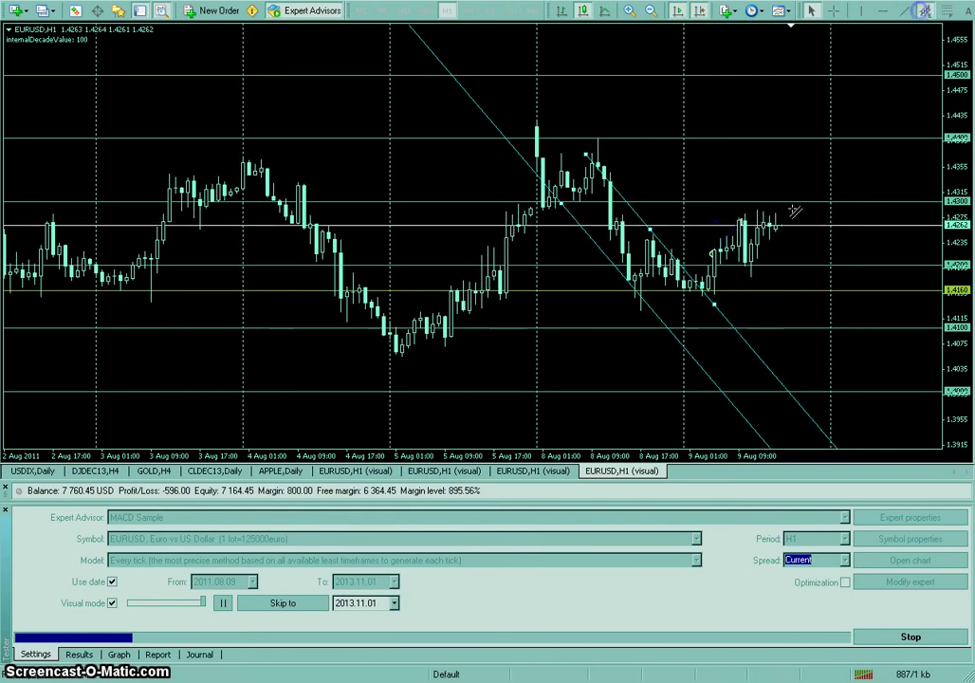
Step: Draw an upward channel from the 9 Aug low and lower the 1.4160 level to 1.4120
left_click(714, 310)
left_click_drag(717, 304, 765, 262)
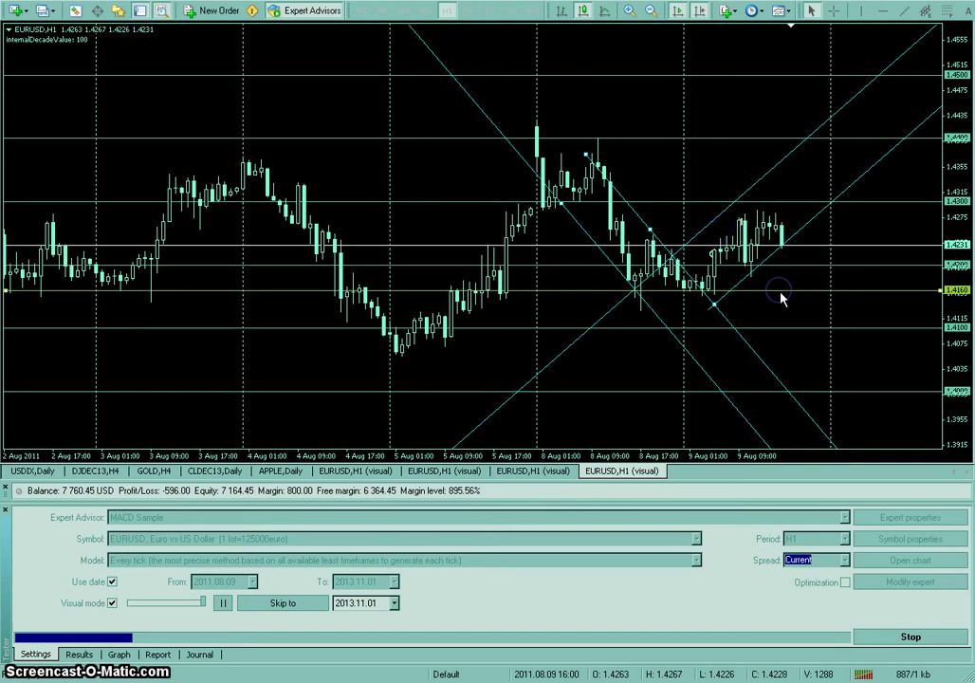
left_click_drag(779, 295, 772, 320)
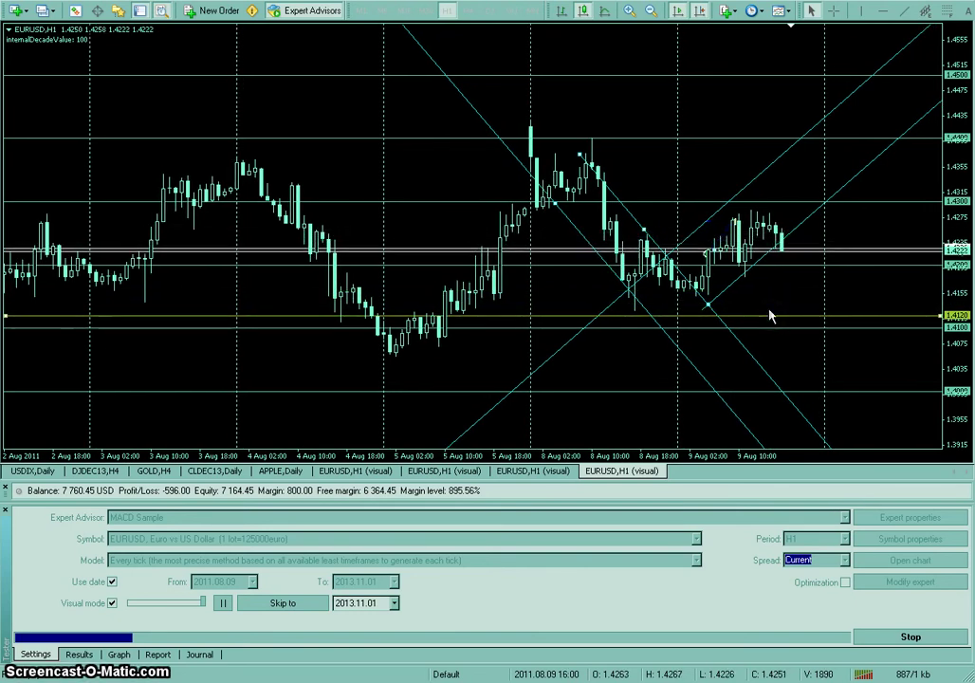
left_click(786, 283)
left_click(787, 322)
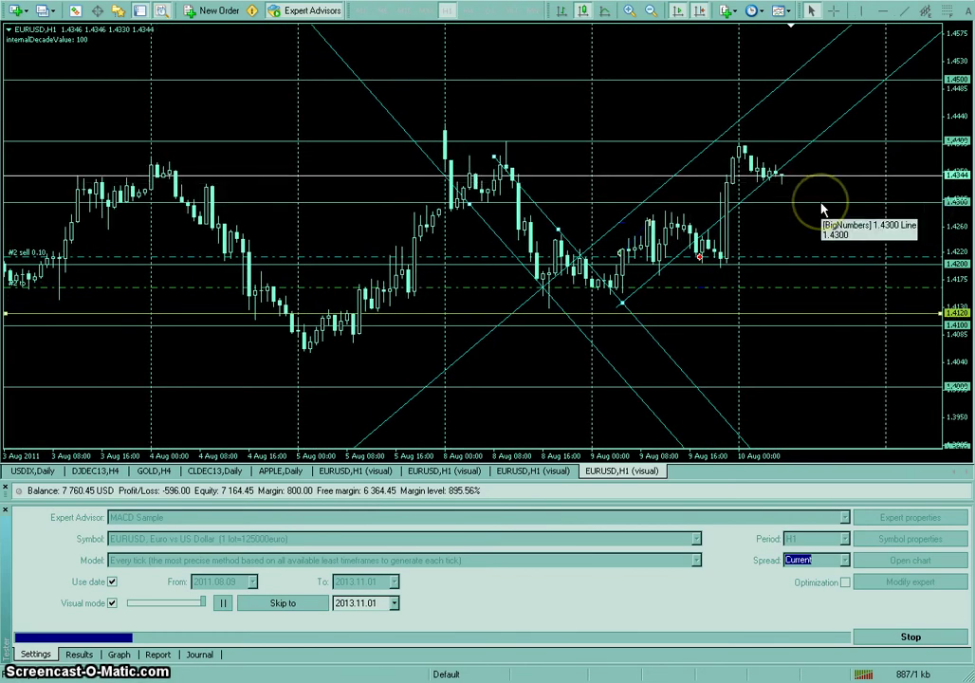
Step: Reframe the chart on the latest week and slide the rising channel right to track recent candles
left_click(650, 10)
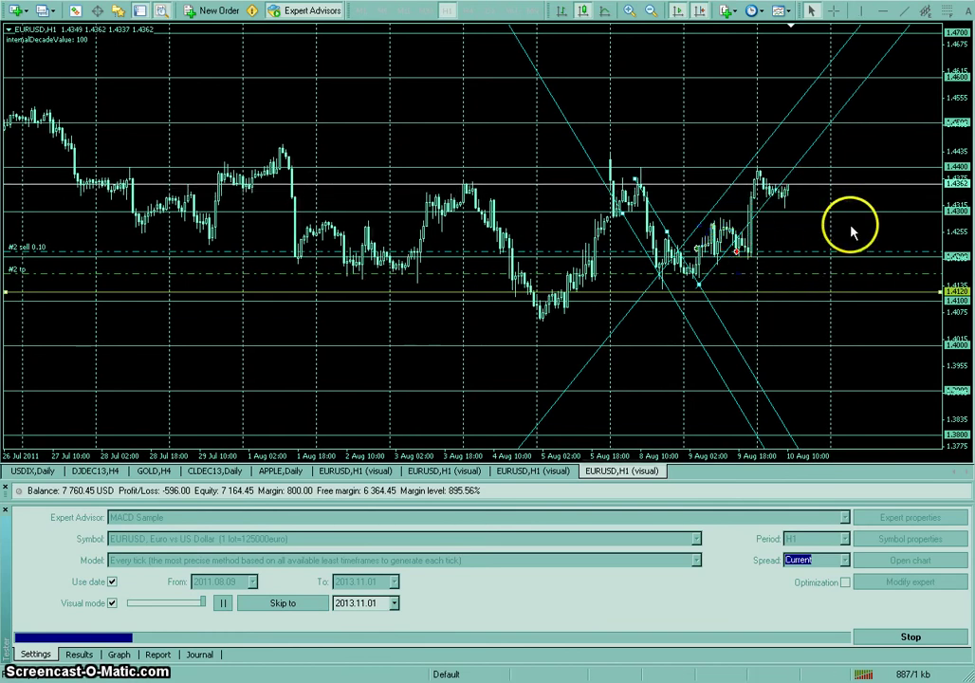
left_click_drag(948, 204, 936, 146)
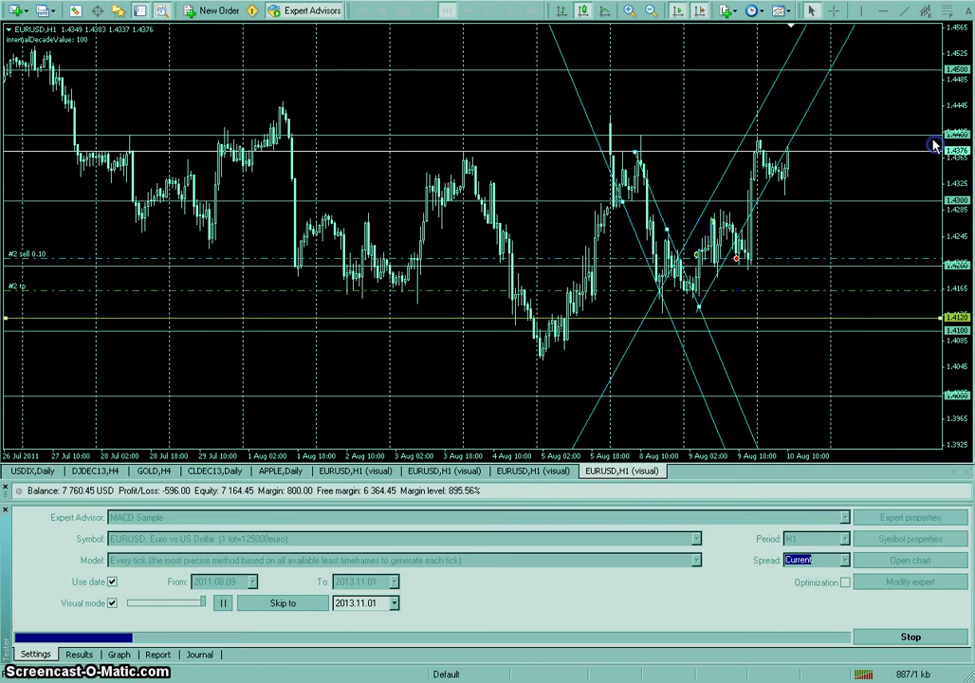
left_click(628, 11)
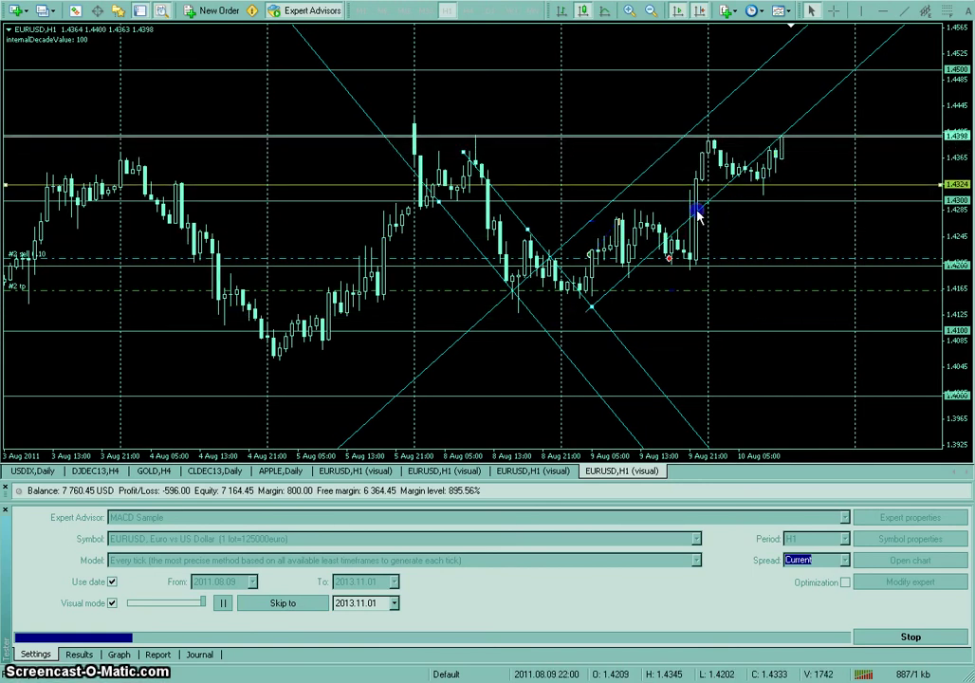
left_click_drag(612, 289, 684, 263)
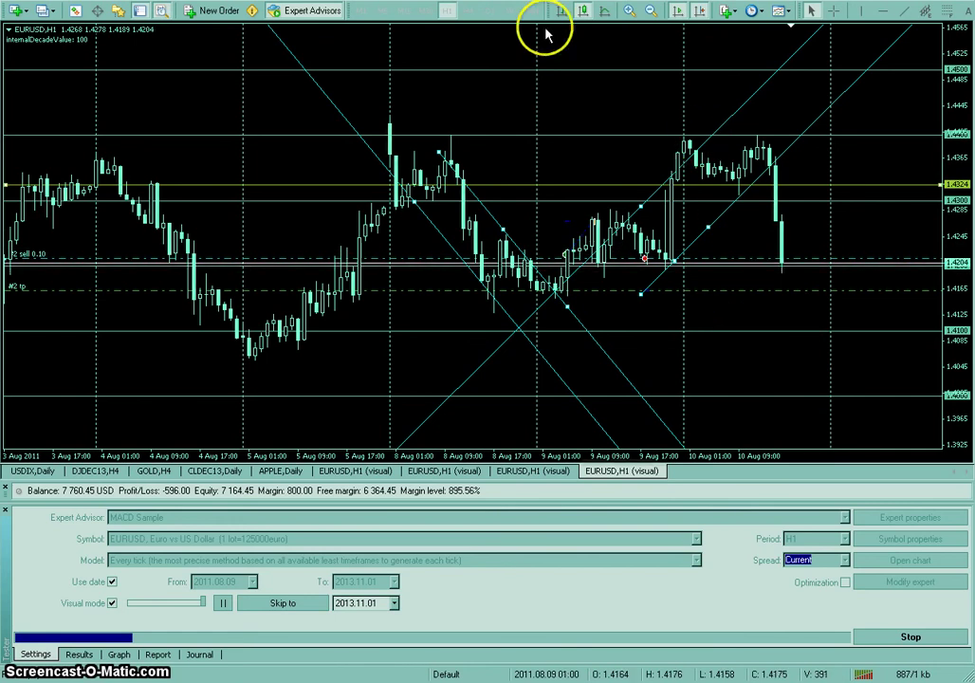
Step: Add horizontal buy-limit levels at 1.4145, 1.4111, 1.4066 and 1.4031
left_click(883, 12)
left_click(788, 300)
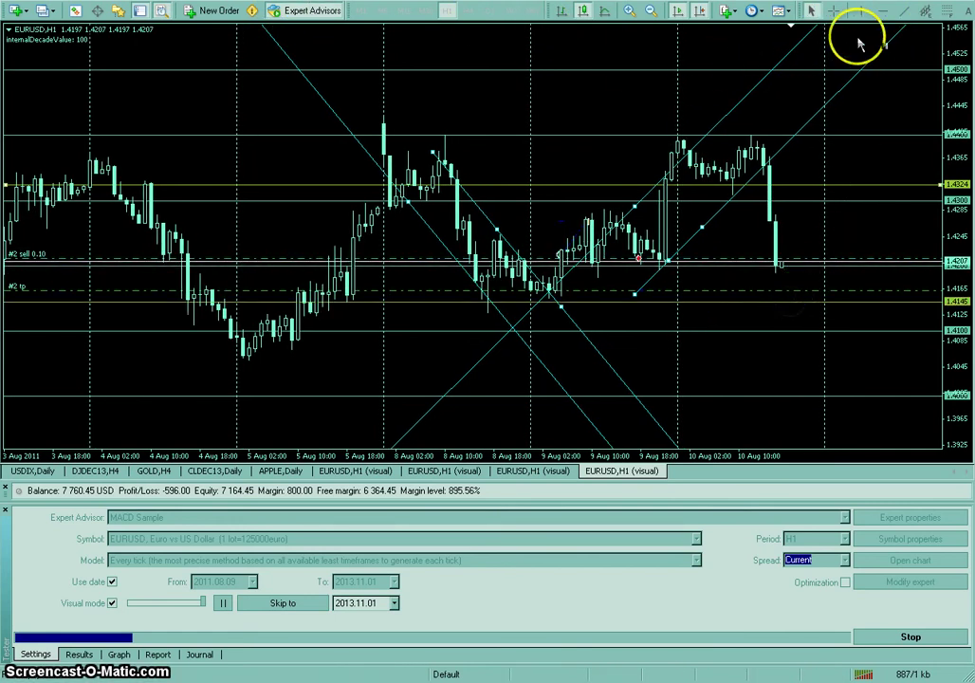
left_click(882, 13)
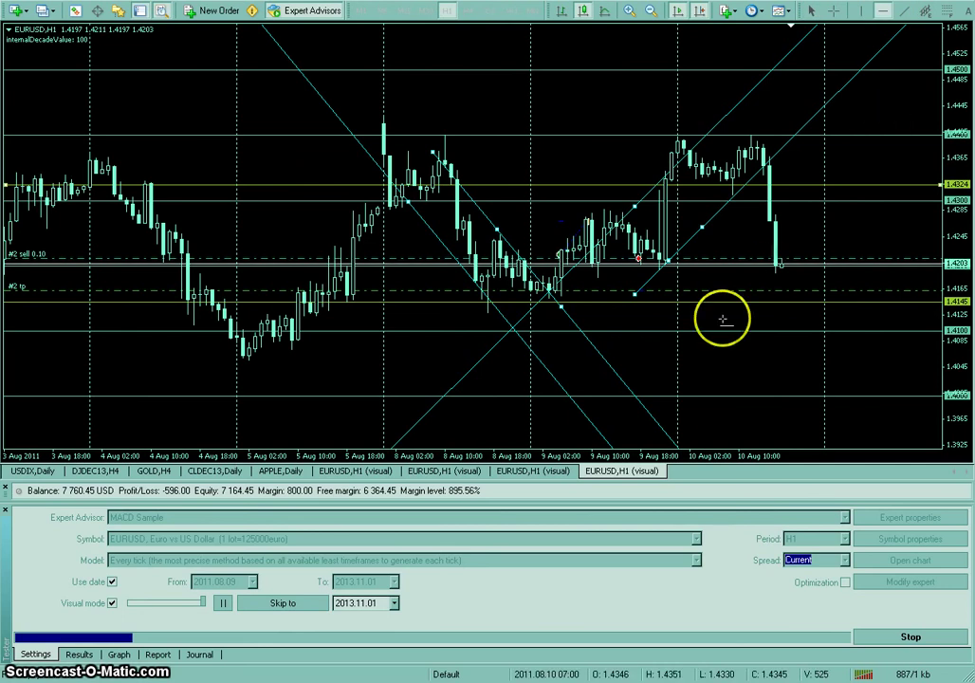
left_click(651, 326)
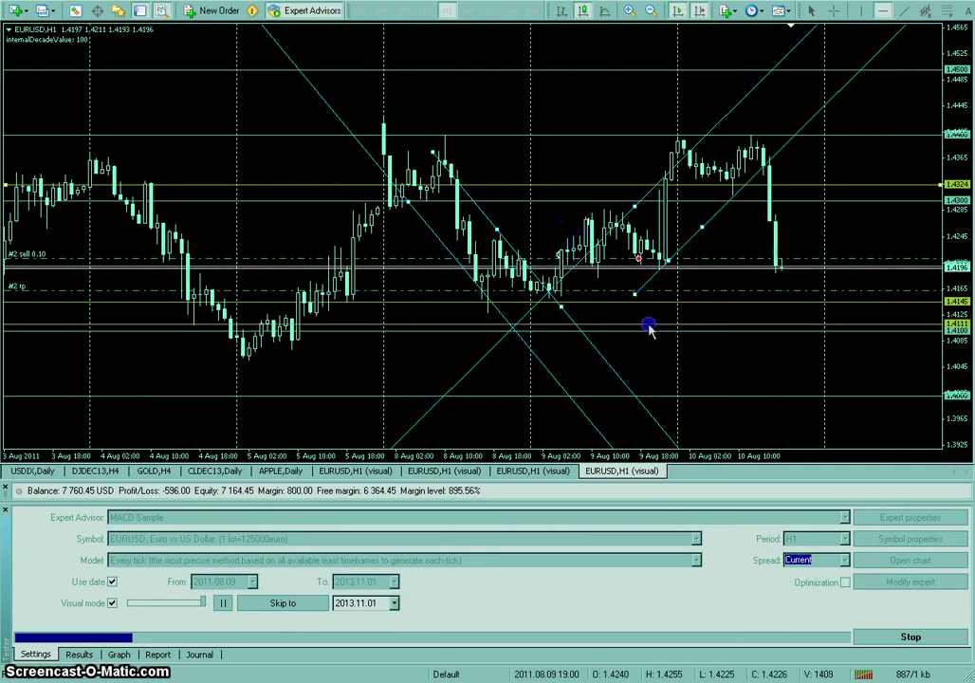
left_click(882, 12)
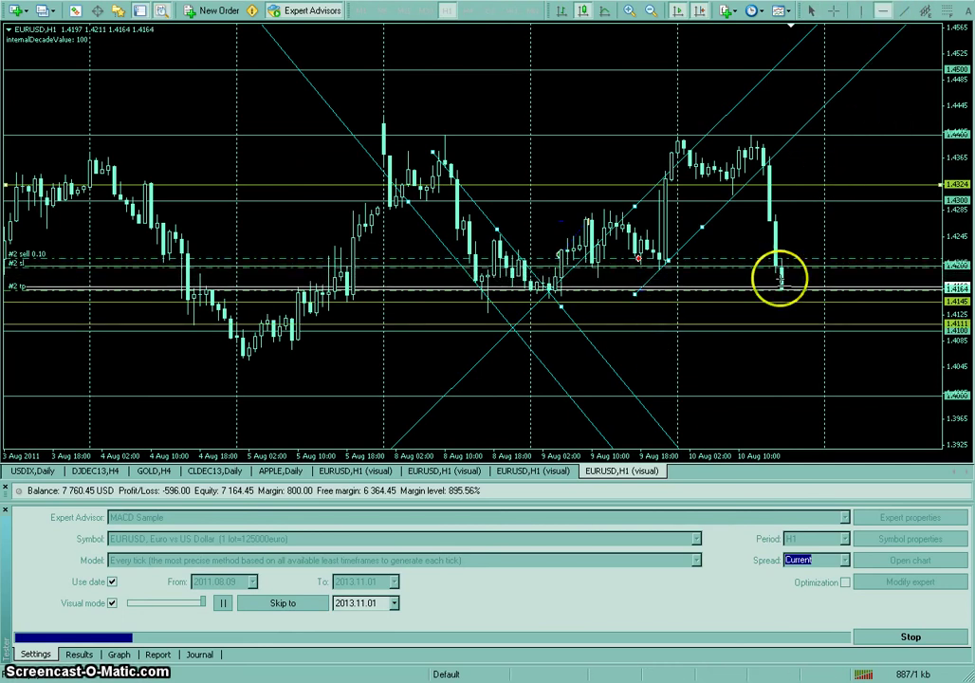
left_click(720, 352)
left_click(882, 13)
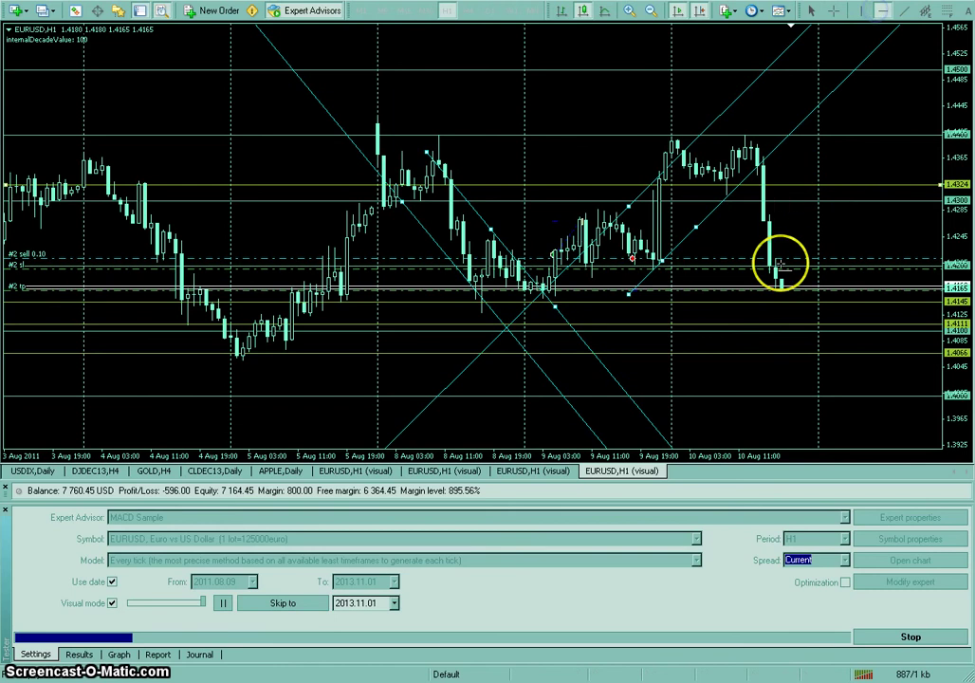
left_click(746, 377)
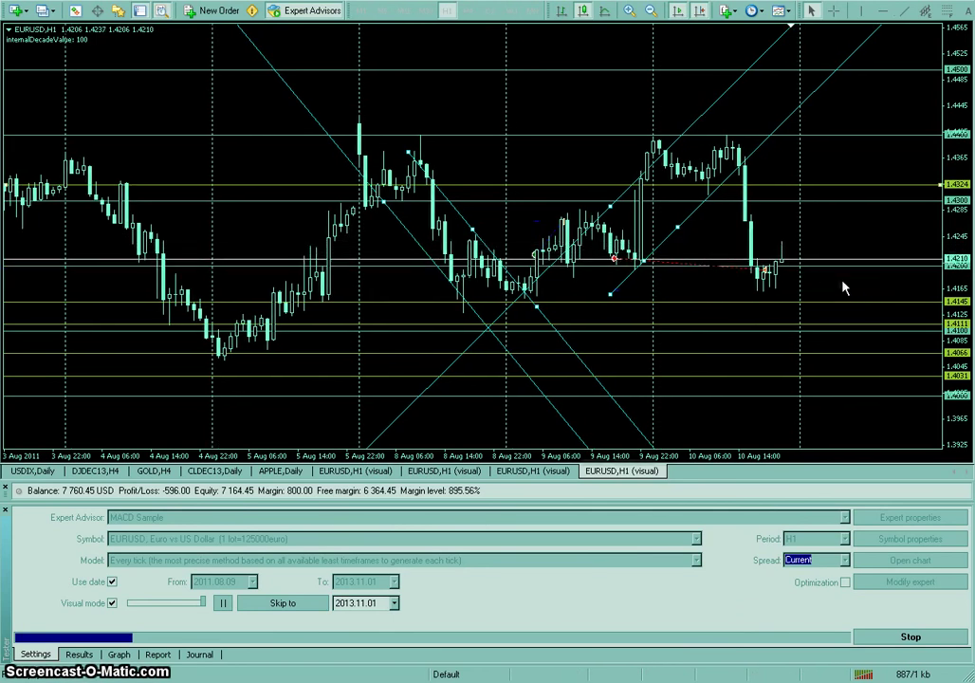
Step: Follow the backtest as 0.10-lot buy trade #3 opens with its TP and SL, then closes
left_click(746, 195)
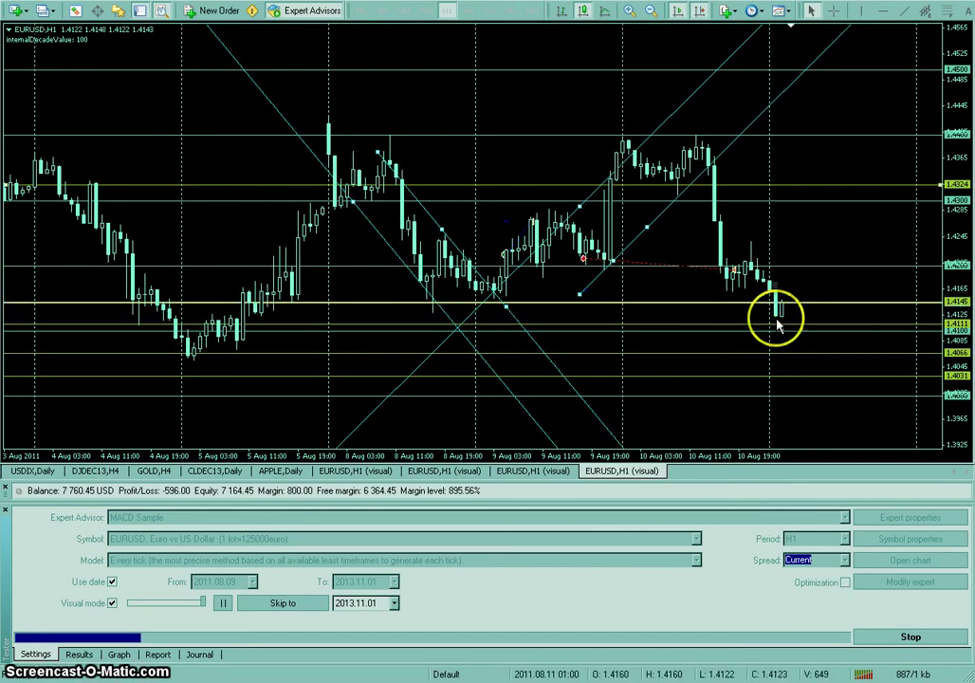
mouse_move(834, 305)
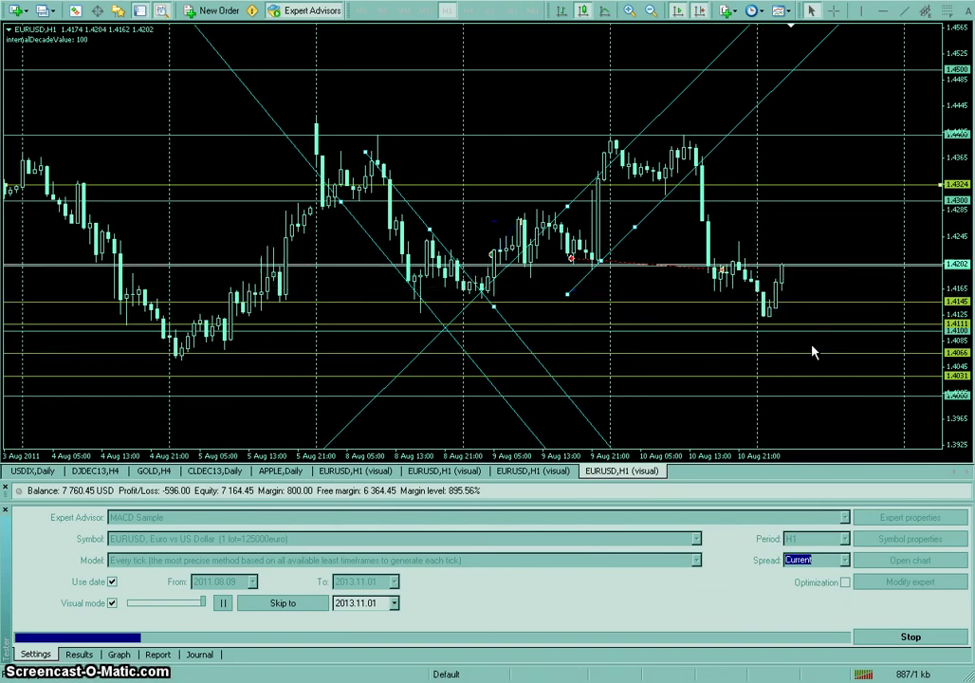
left_click(779, 180)
left_click(780, 289)
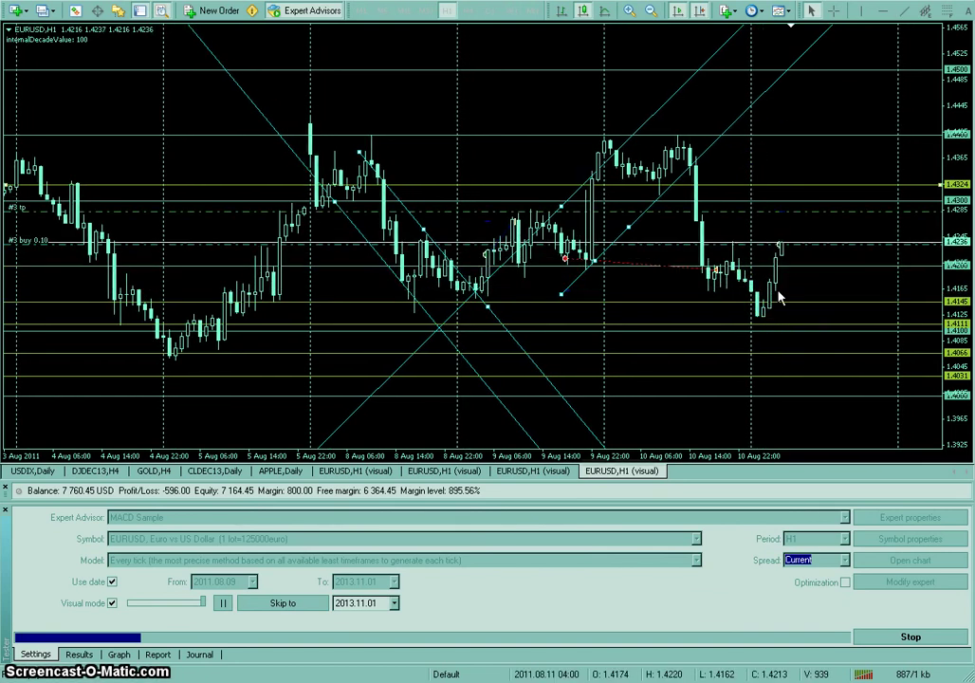
left_click(779, 270)
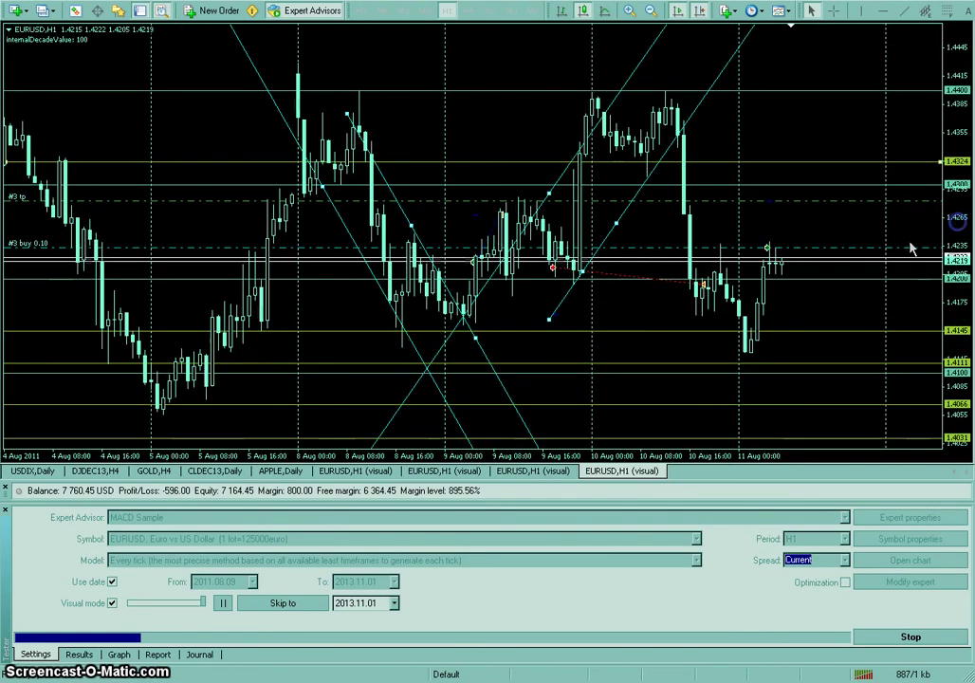
left_click(934, 292)
left_click(822, 301)
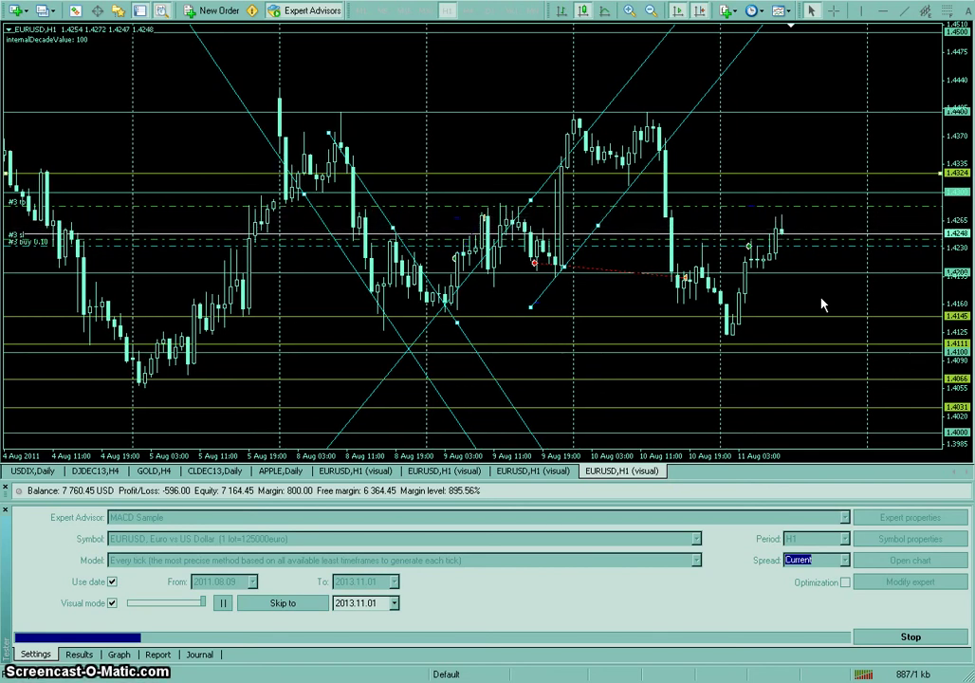
left_click(830, 317)
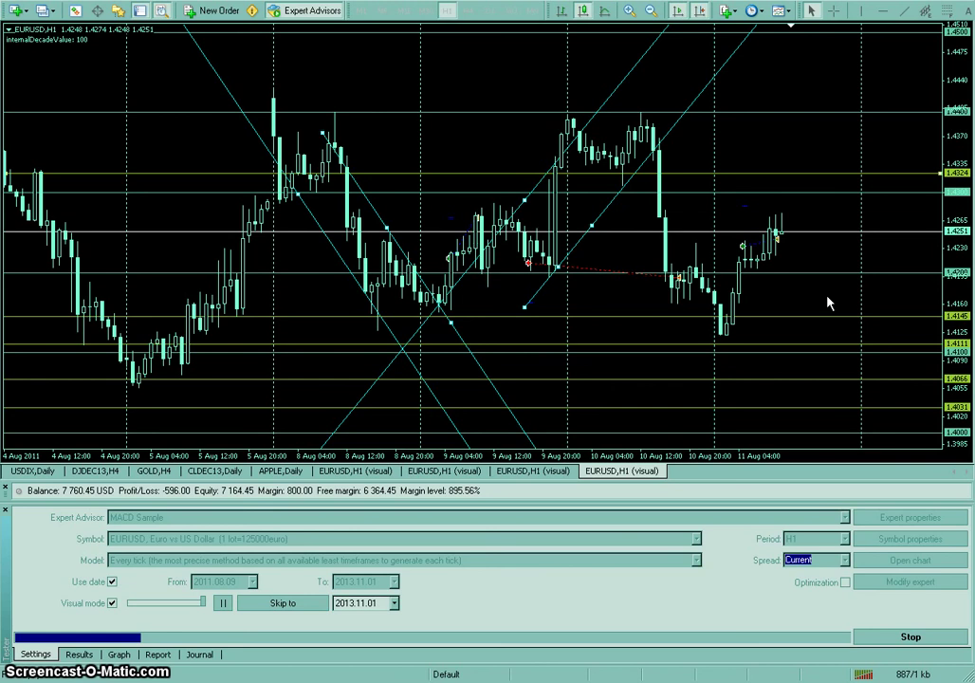
left_click(794, 263)
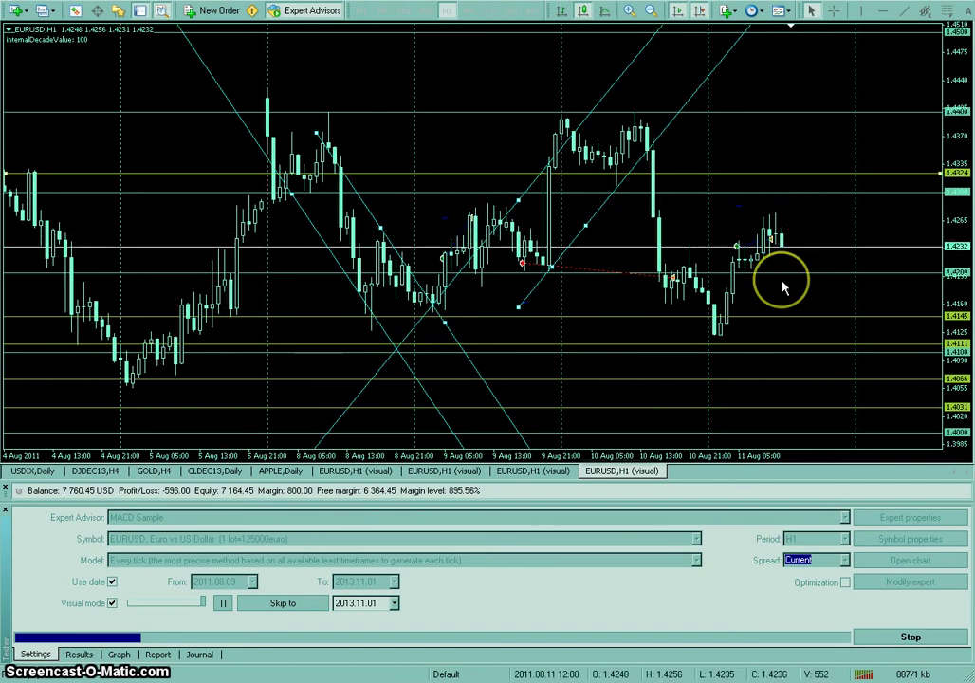
left_click(783, 384)
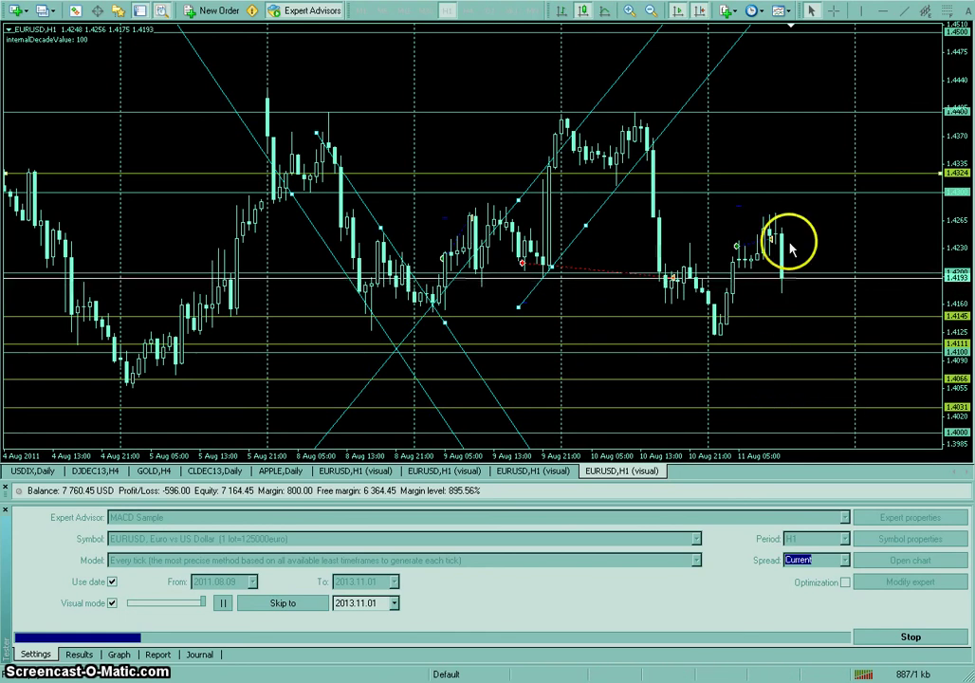
Step: Draw a falling equidistant channel down from the 10 Aug peak, widening it with the parallel line
left_click(902, 11)
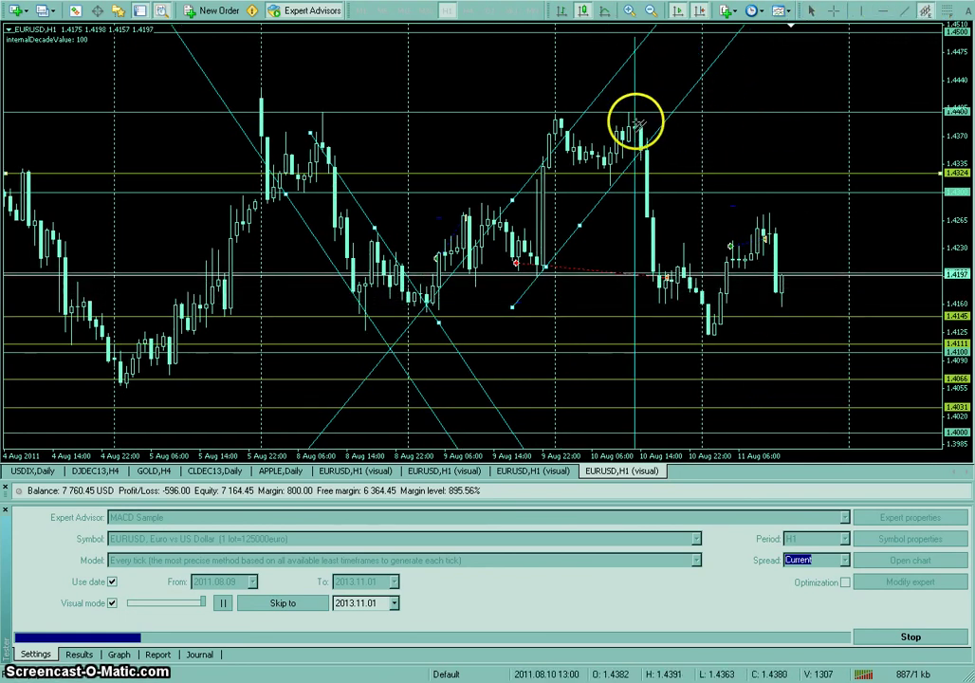
left_click_drag(630, 119, 723, 186)
left_click(746, 128)
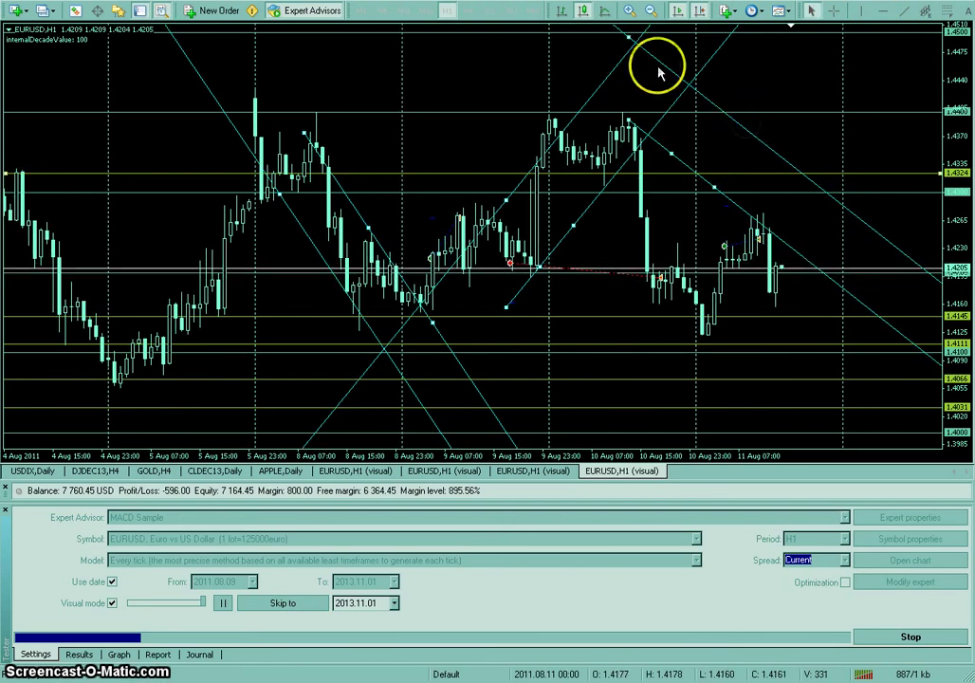
left_click_drag(622, 49, 533, 203)
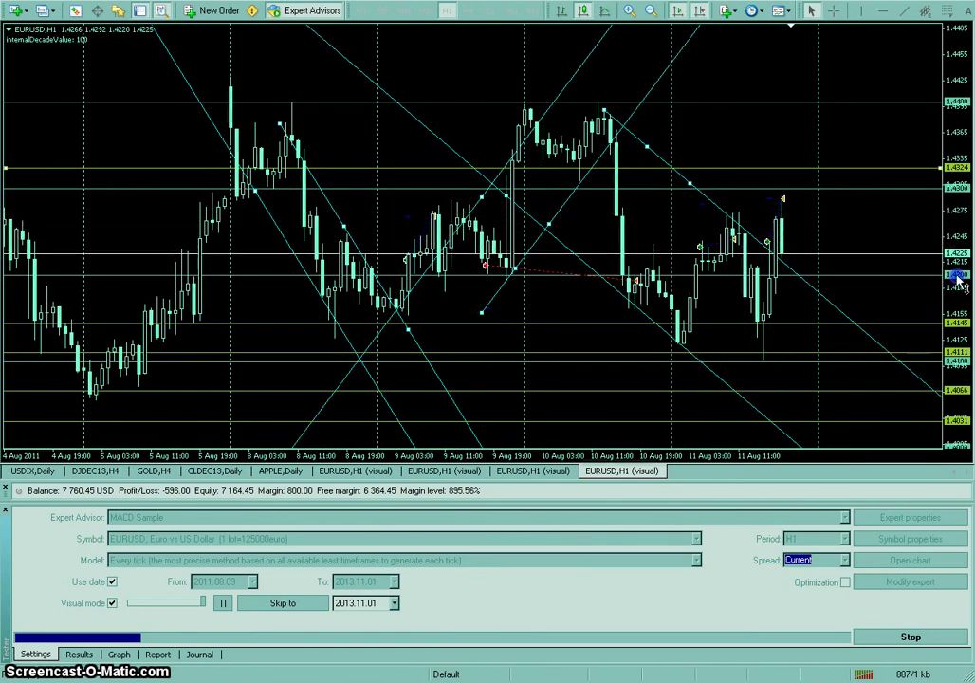
Step: Rescale the price axis while the test runs on until buy trade #5 at 0.10 lots opens
left_click_drag(958, 280, 958, 297)
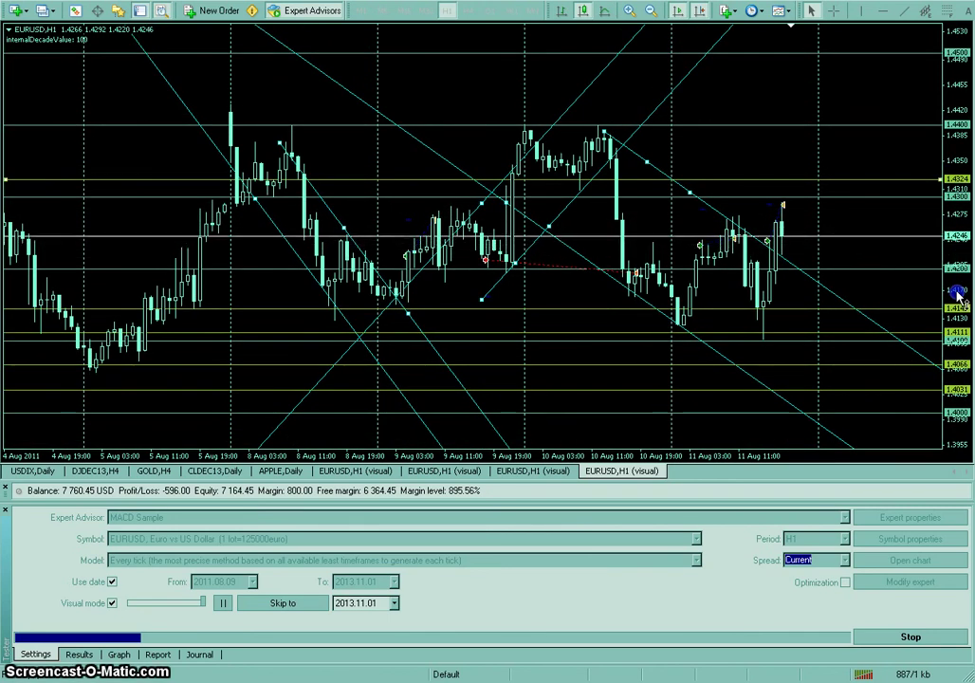
mouse_move(958, 296)
left_mouse_down()
mouse_move(958, 319)
mouse_move(957, 296)
left_mouse_up()
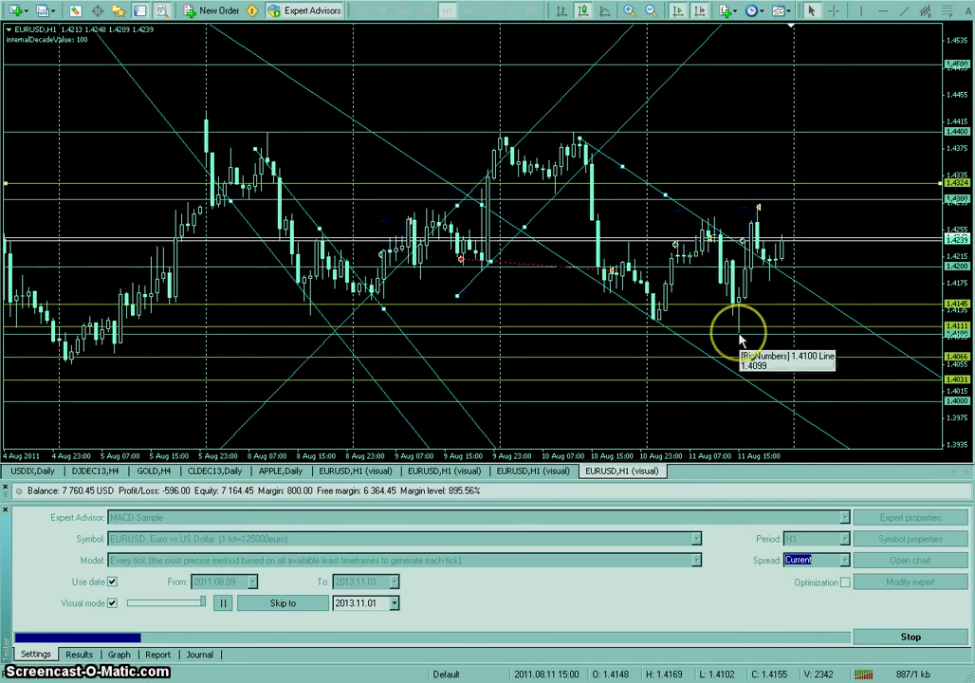
mouse_move(773, 311)
left_mouse_down()
mouse_move(792, 294)
mouse_move(718, 254)
left_mouse_up()
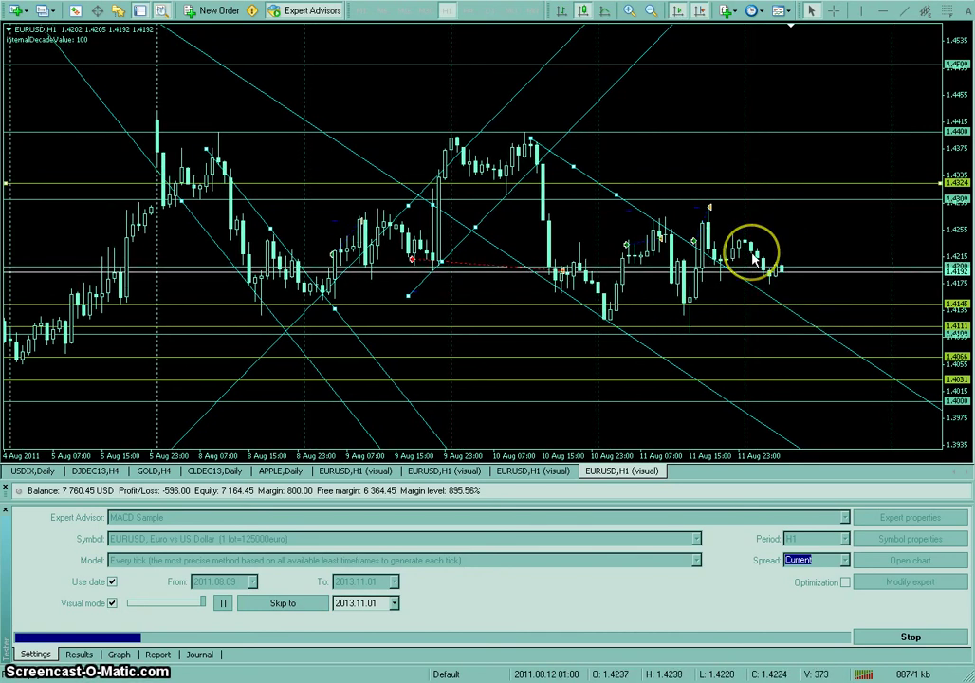
left_click(770, 265)
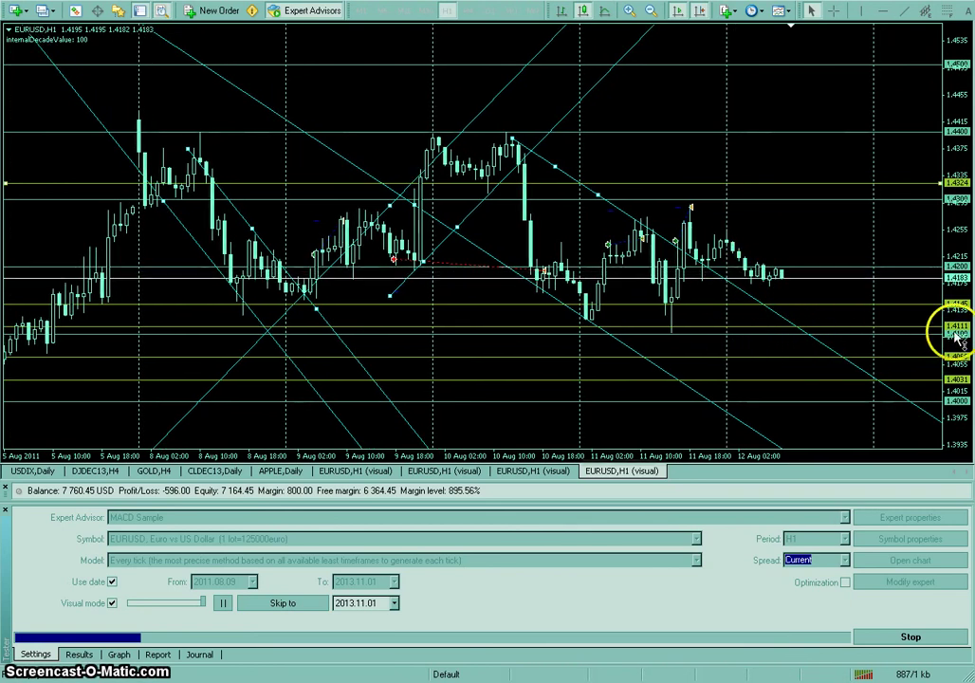
left_click_drag(958, 331, 948, 275)
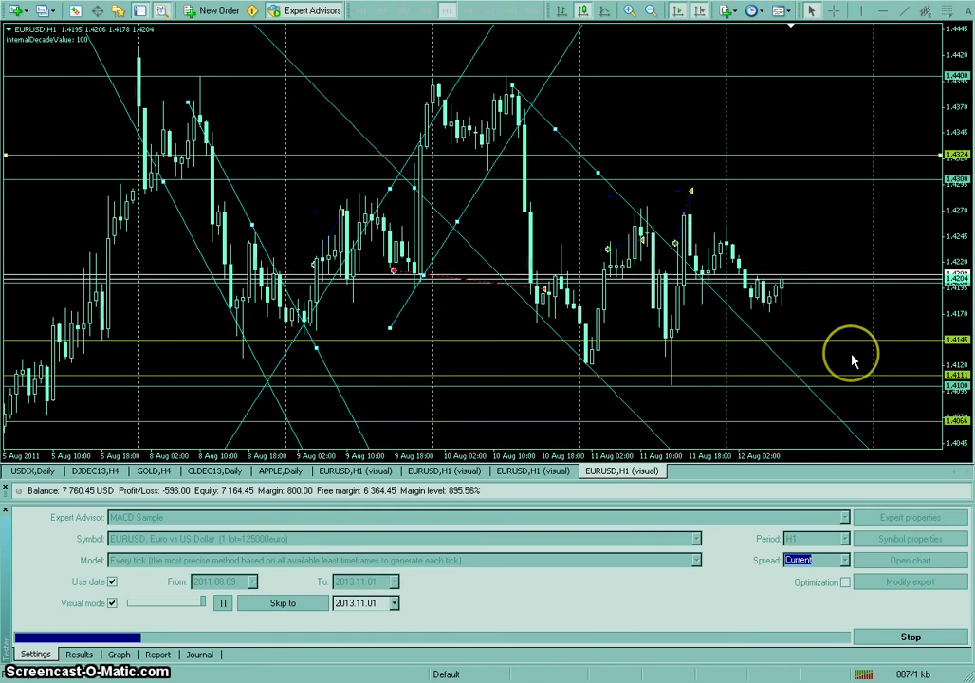